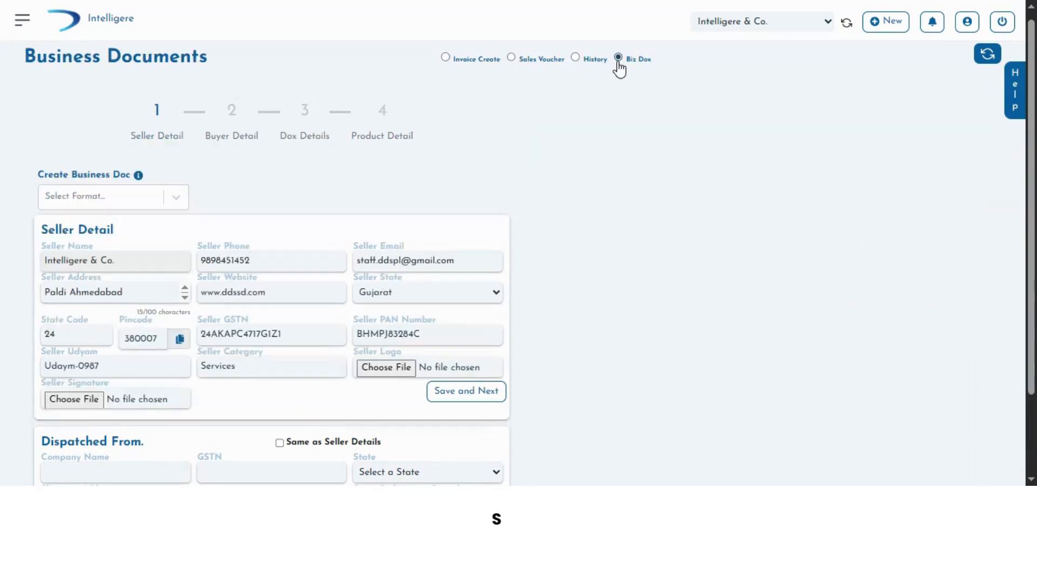
Step: Start a new Challan business document based on a Sales Order
left_click(171, 199)
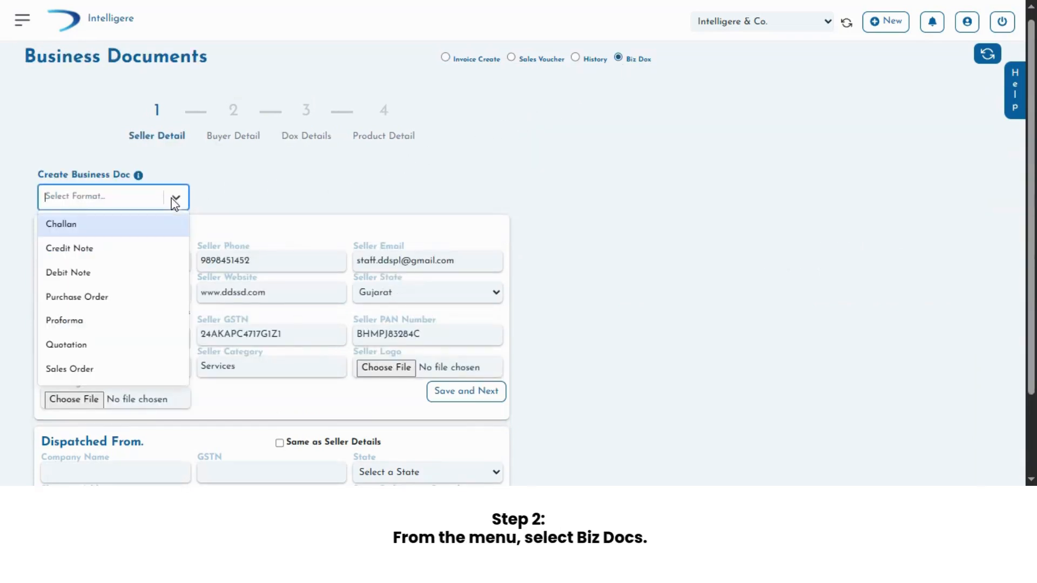
left_click(132, 229)
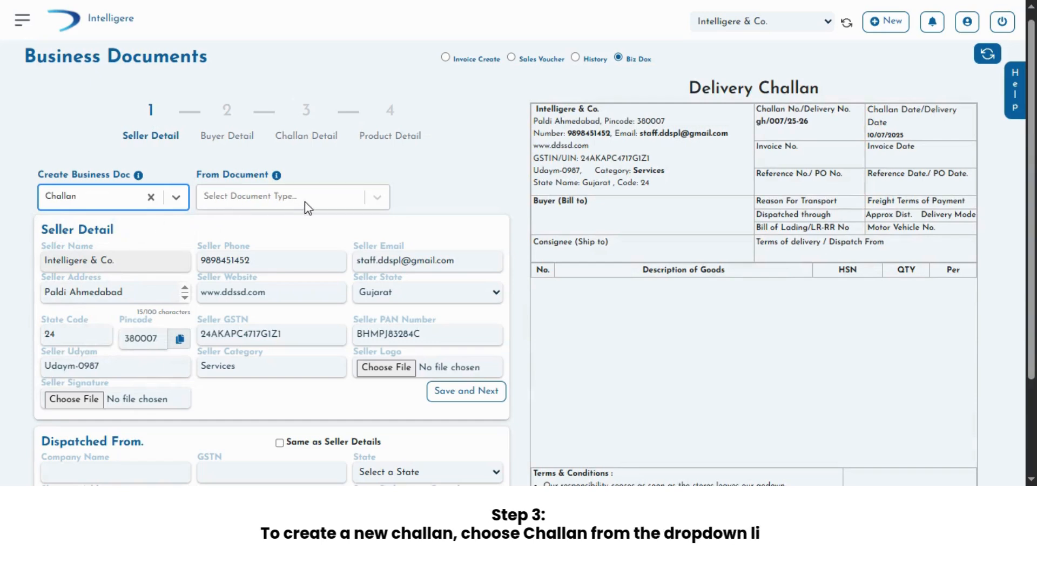
left_click(377, 201)
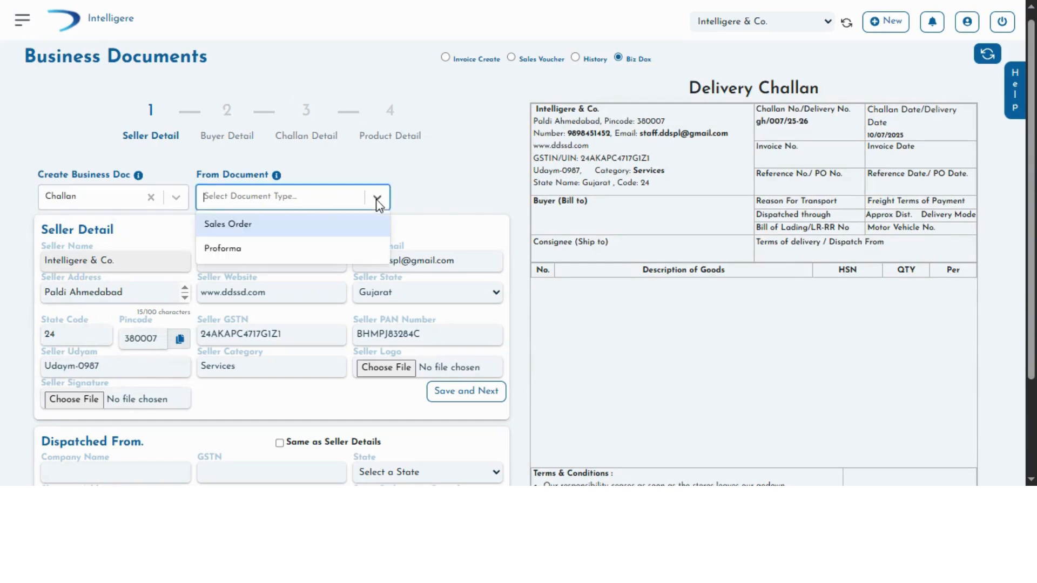
left_click(326, 232)
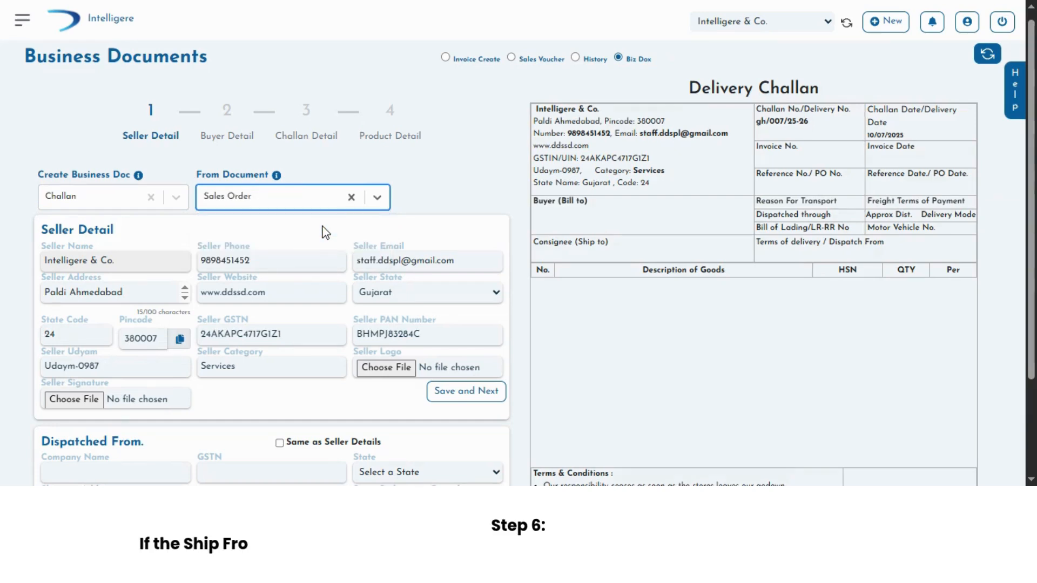
Step: Set the Dispatched From details to be the same as the seller details, and save the seller section
scroll(326, 233, "down", 2)
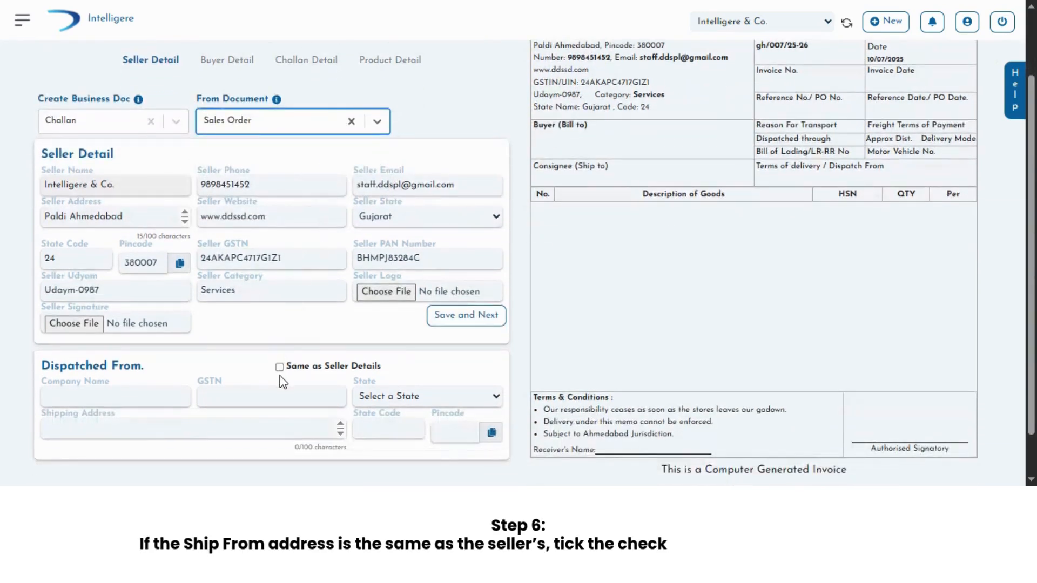
left_click(280, 371)
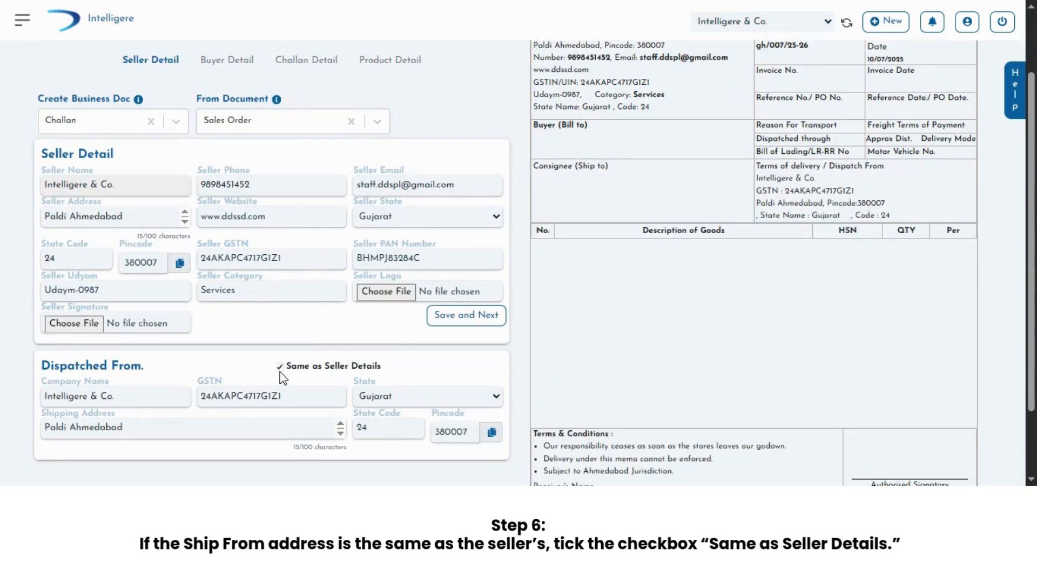
left_click(470, 319)
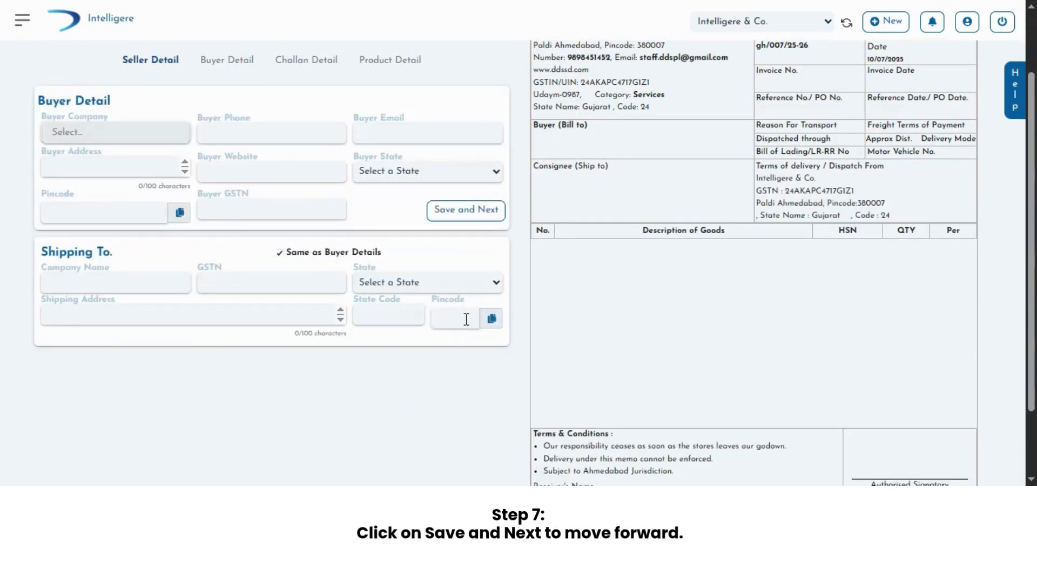
Step: Choose Arun Traders as the buyer company and save the buyer section to continue to the challan details
left_click(97, 135)
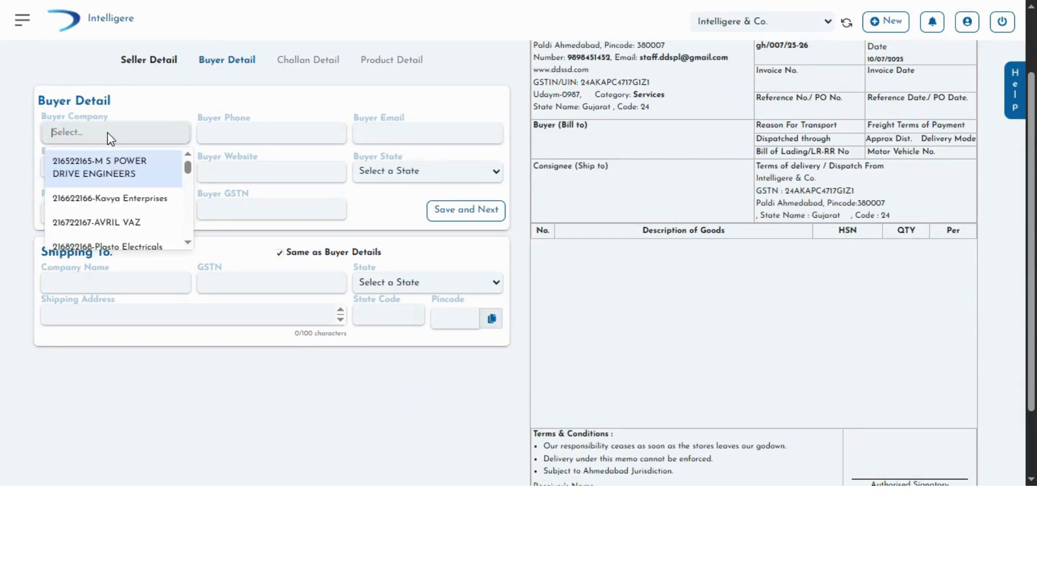
type("a")
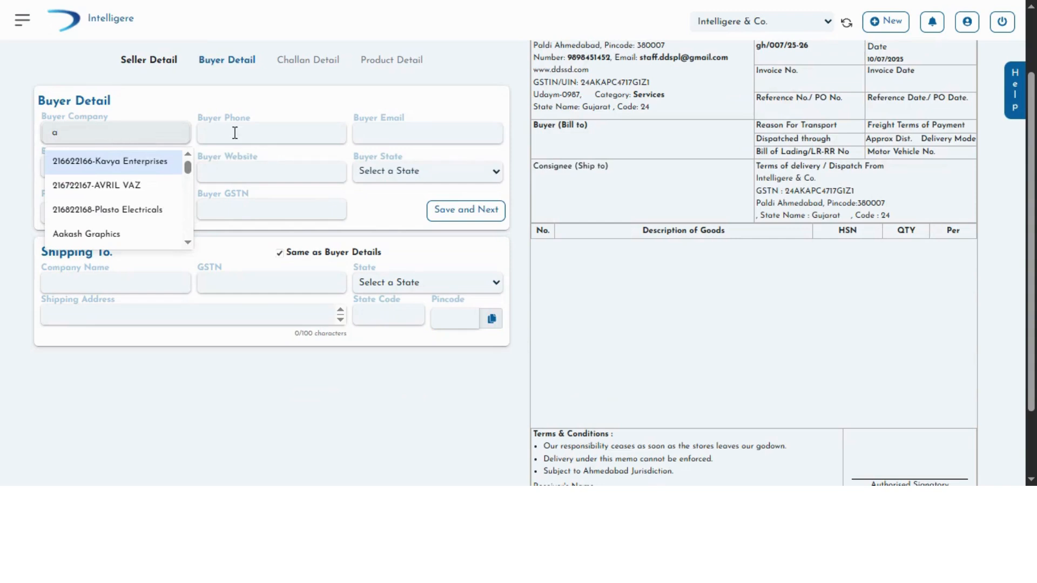
type("ru")
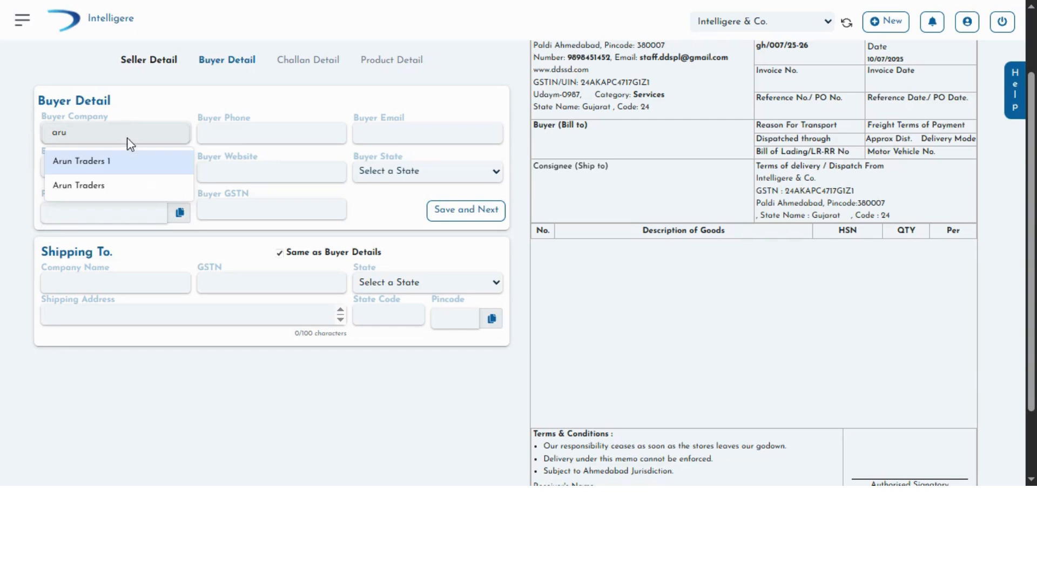
left_click(123, 189)
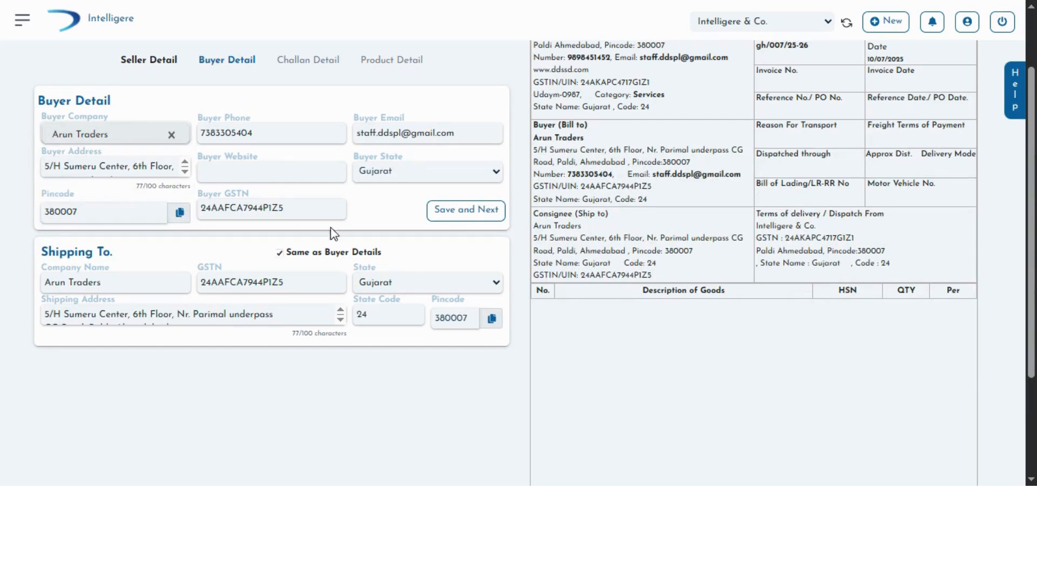
left_click(464, 213)
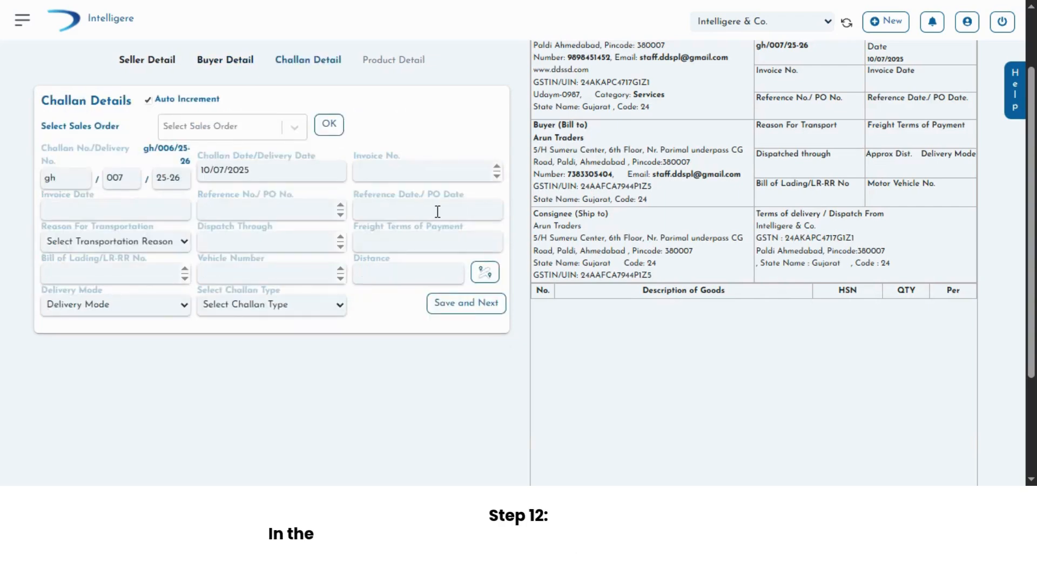
Step: Select the first, second and fourth sales orders listed for the challan and load their products
left_click(297, 125)
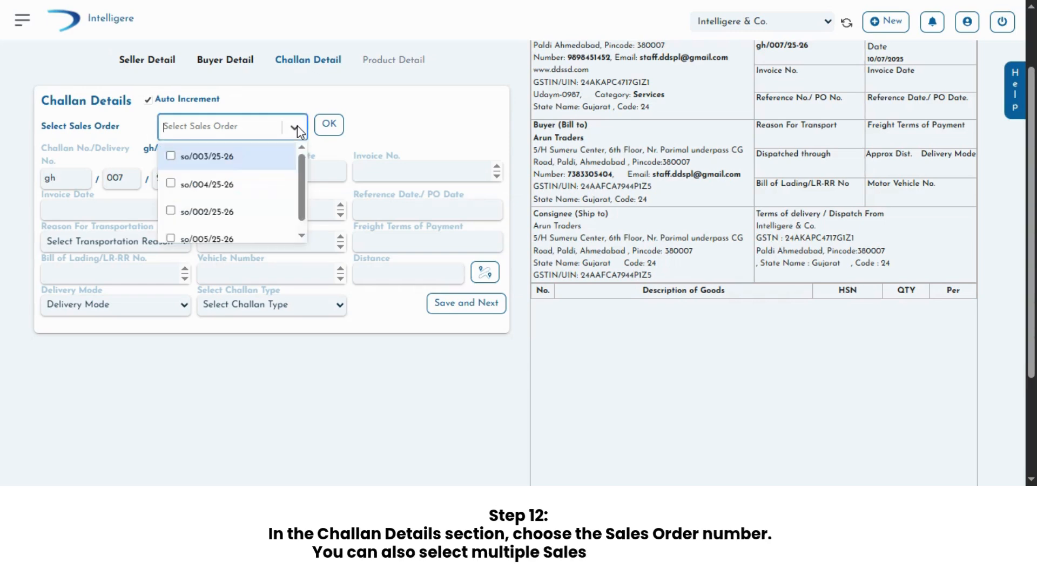
left_click(171, 184)
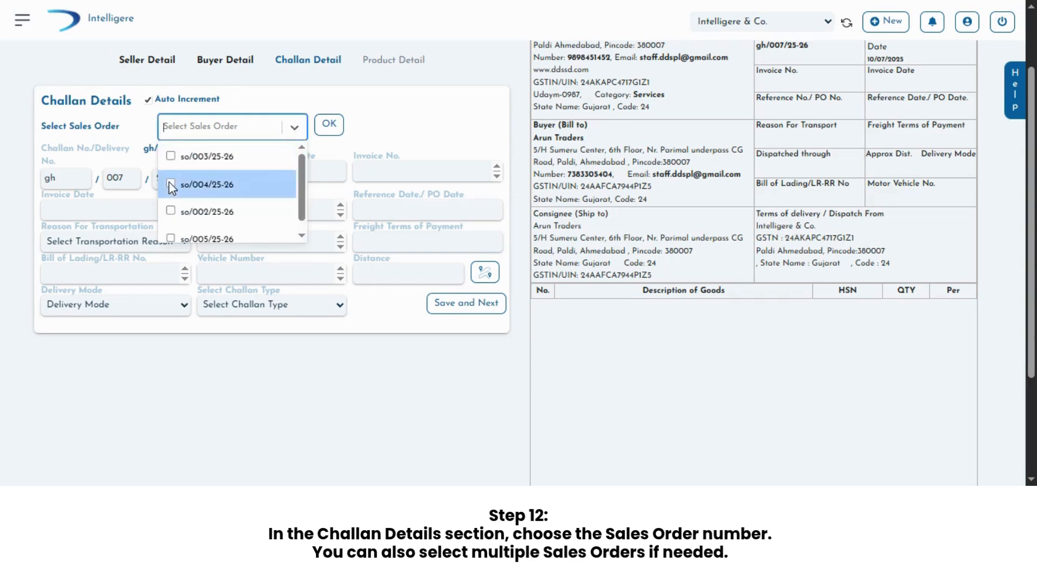
left_click(299, 129)
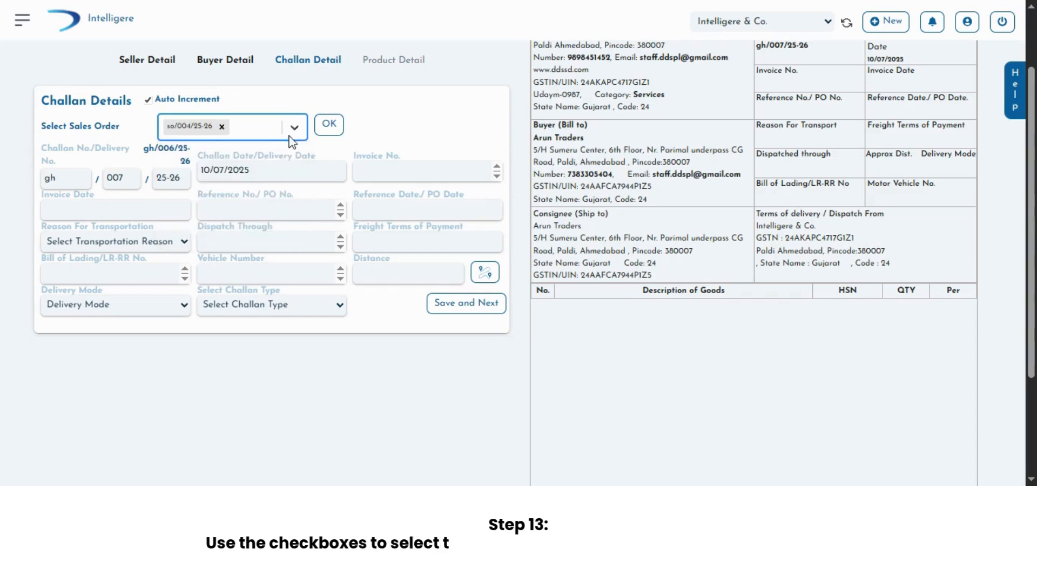
left_click(296, 127)
scroll(223, 192, "down", 1)
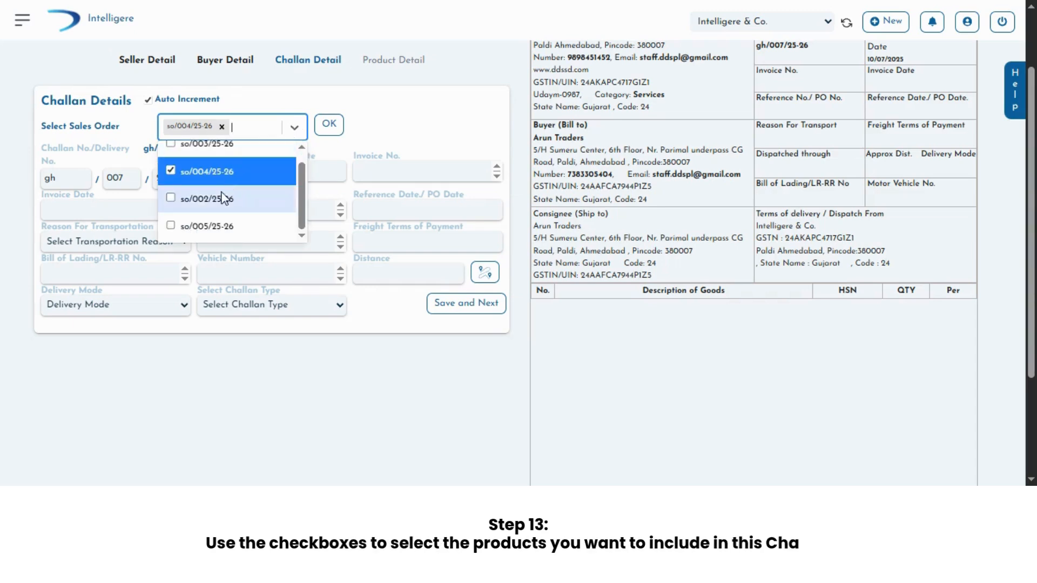
left_click(171, 226)
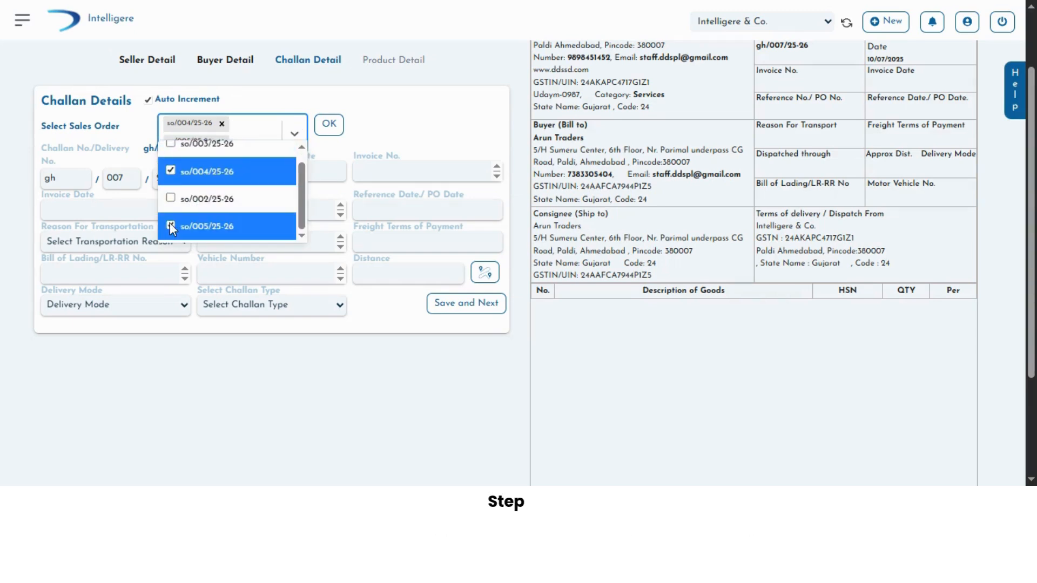
scroll(171, 222, "up", 1)
left_click(170, 158)
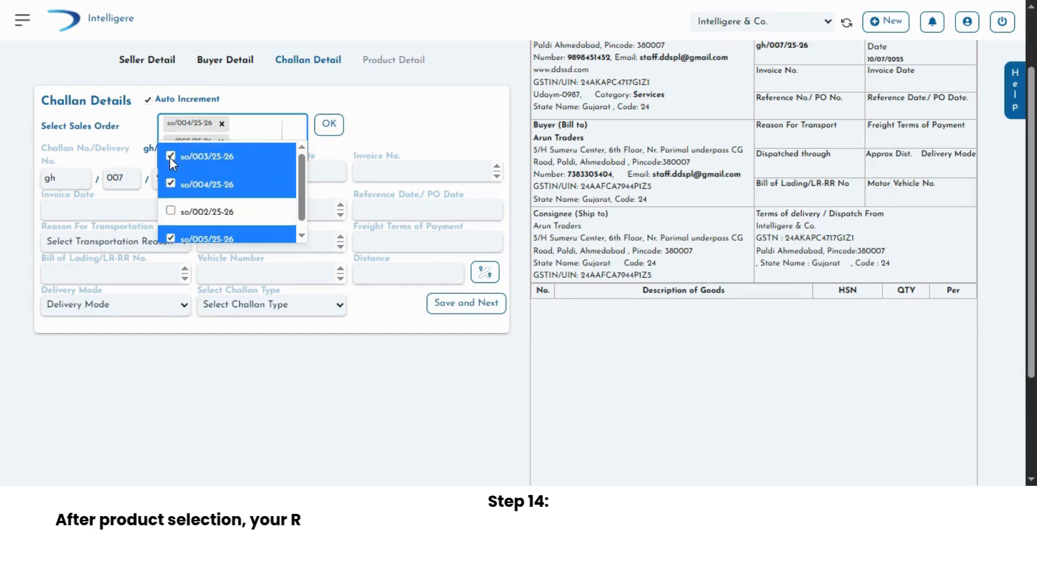
left_click(327, 128)
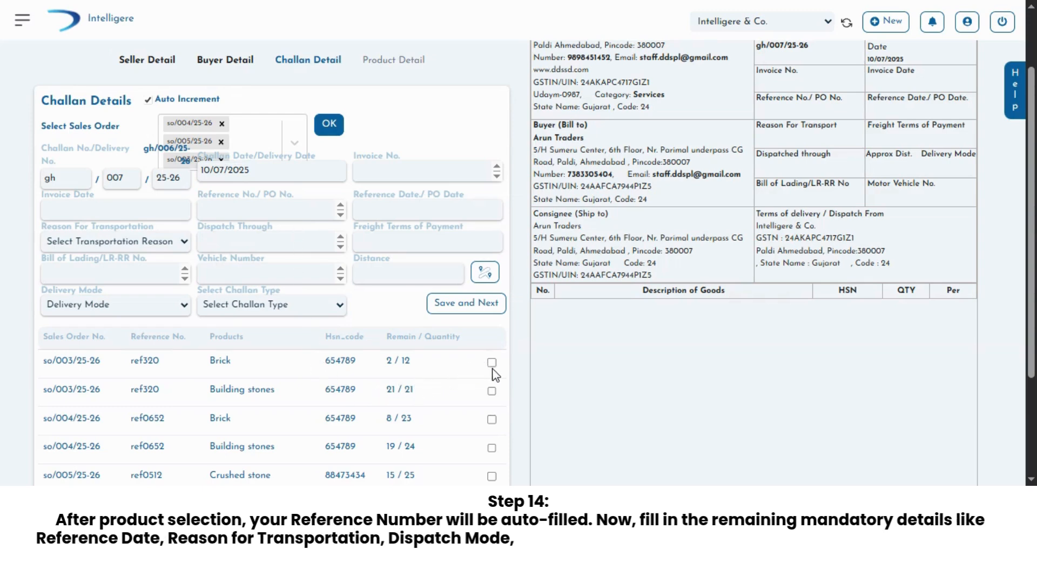
Step: Include both Building stones rows and the Granite and marble row from the loaded sales order products
left_click(492, 391)
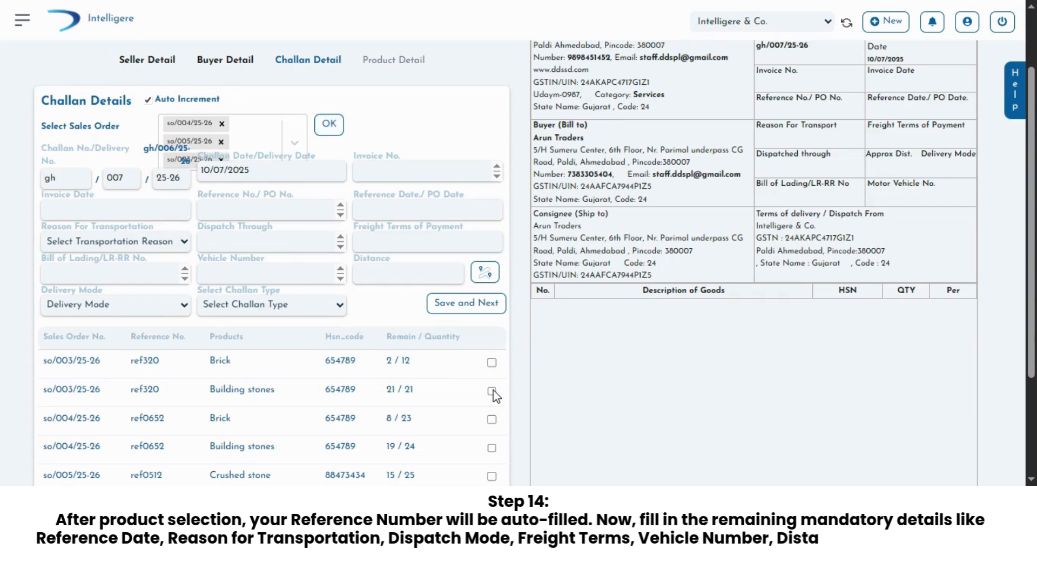
scroll(494, 391, "down", 2)
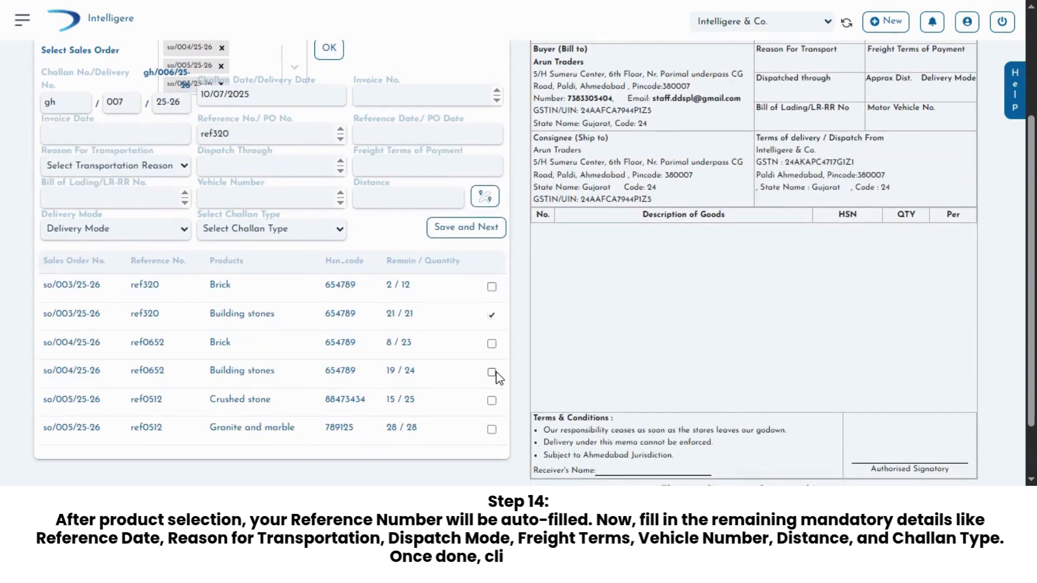
left_click(492, 373)
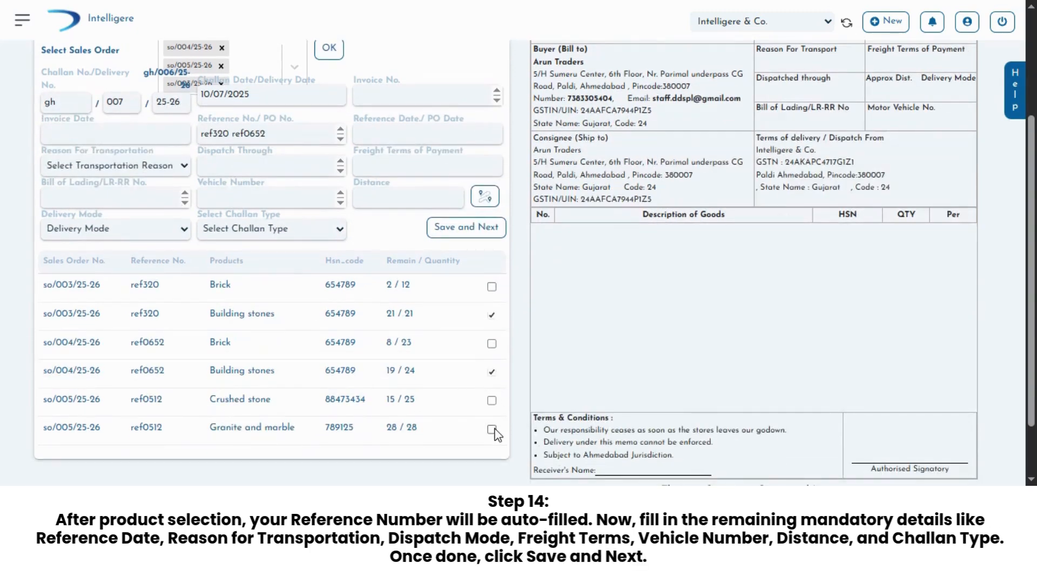
Step: Set the reference date to 01/07/2025 and the reason for transportation to Material supply
scroll(483, 428, "up", 2)
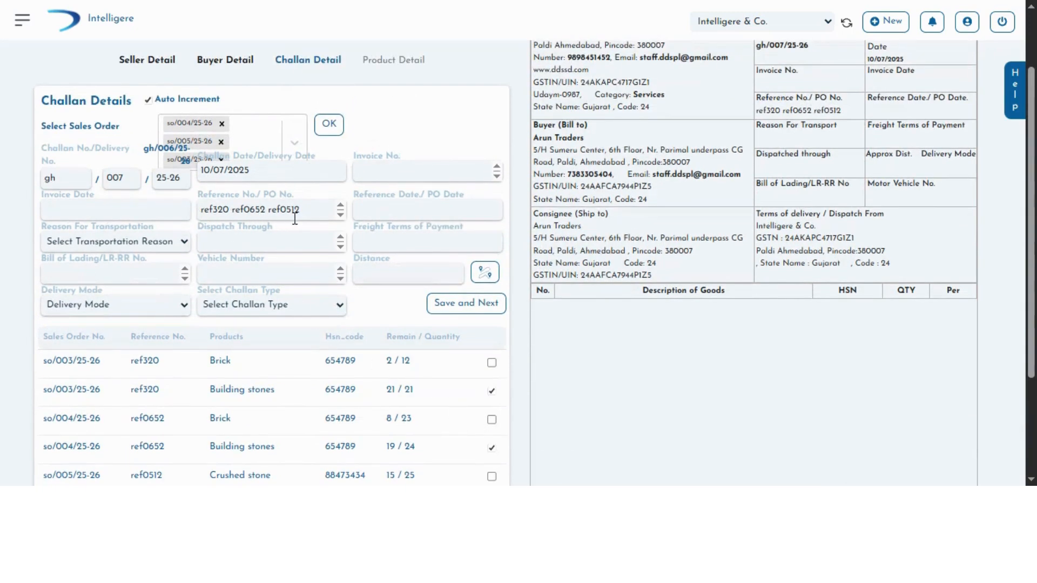
left_click(404, 210)
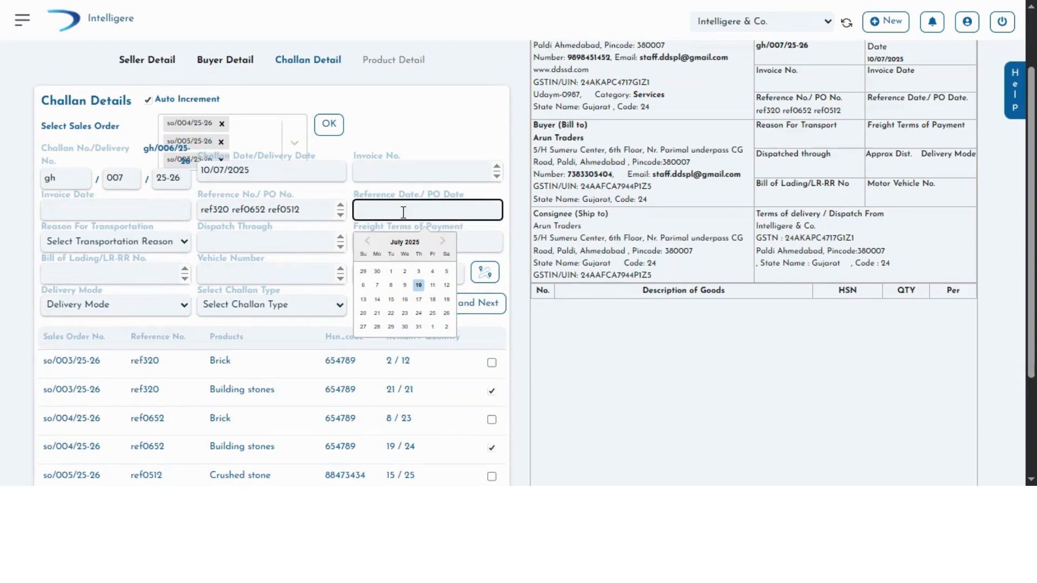
left_click(392, 272)
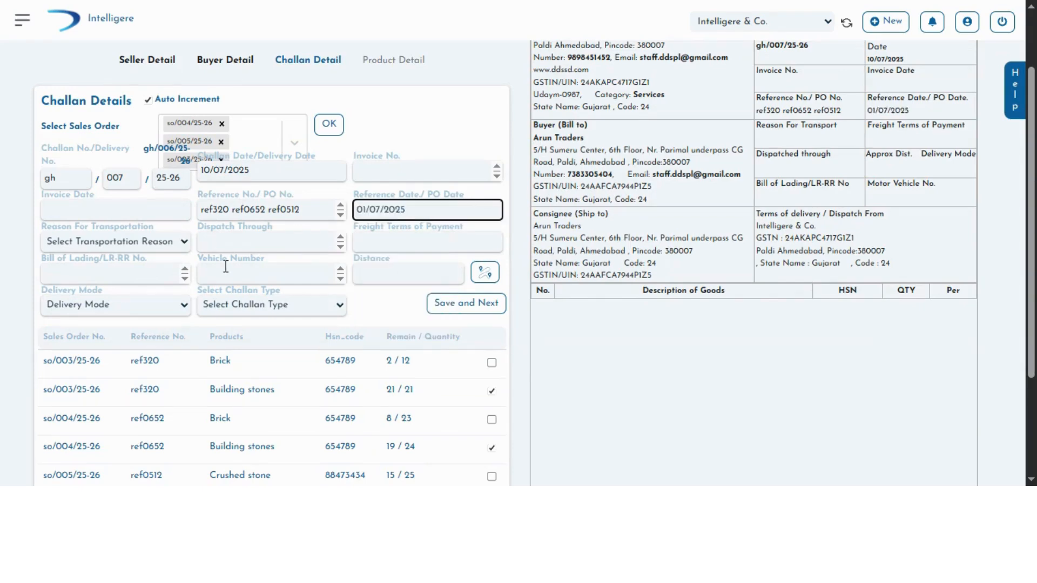
left_click(143, 241)
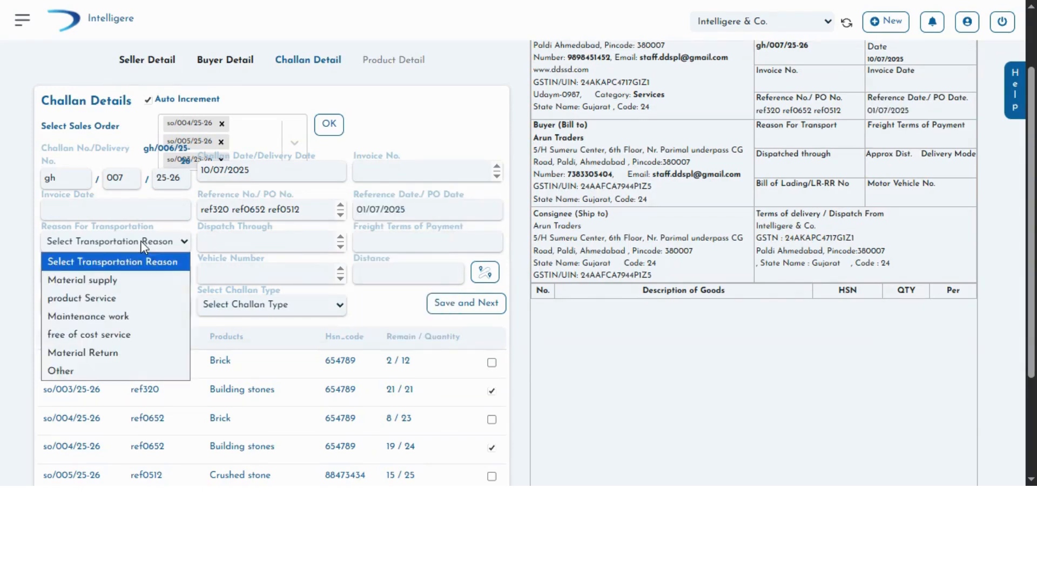
left_click(127, 285)
Step: Enter "om trsnsport" as the dispatch carrier and "immidiate" as the freight terms of payment
left_click(221, 238)
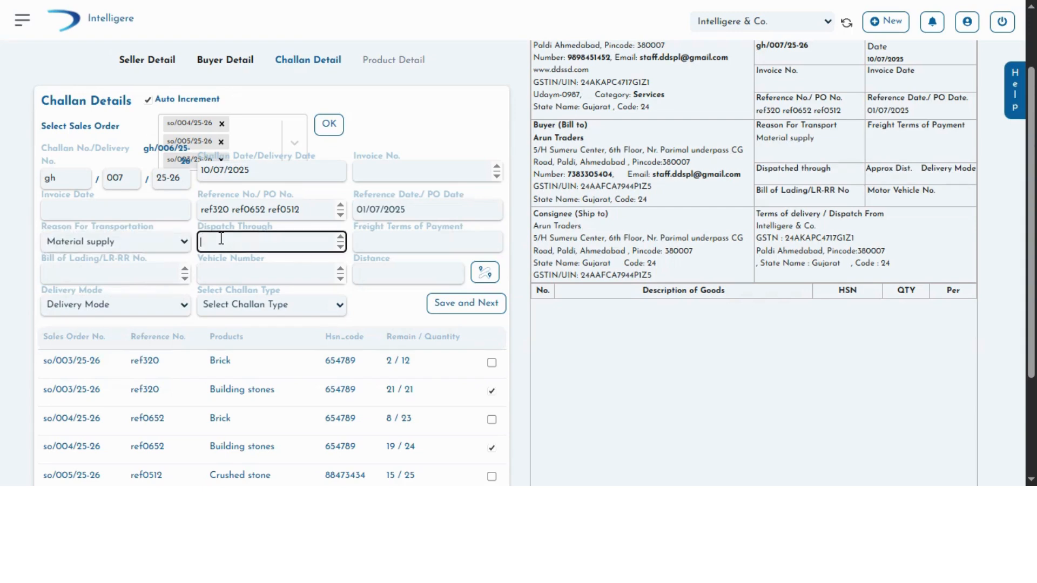
type("q")
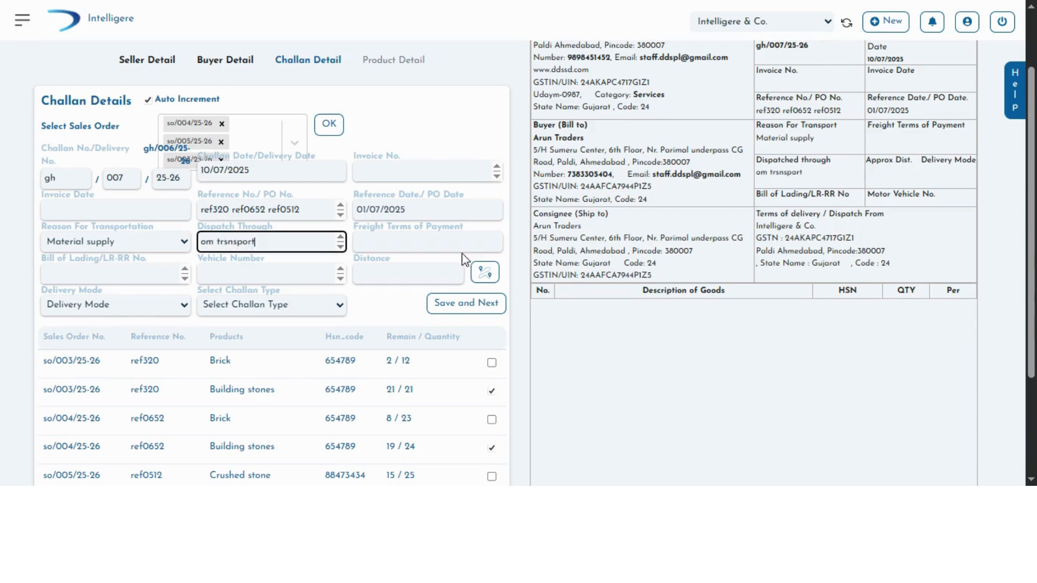
left_click(446, 243)
left_click(451, 273)
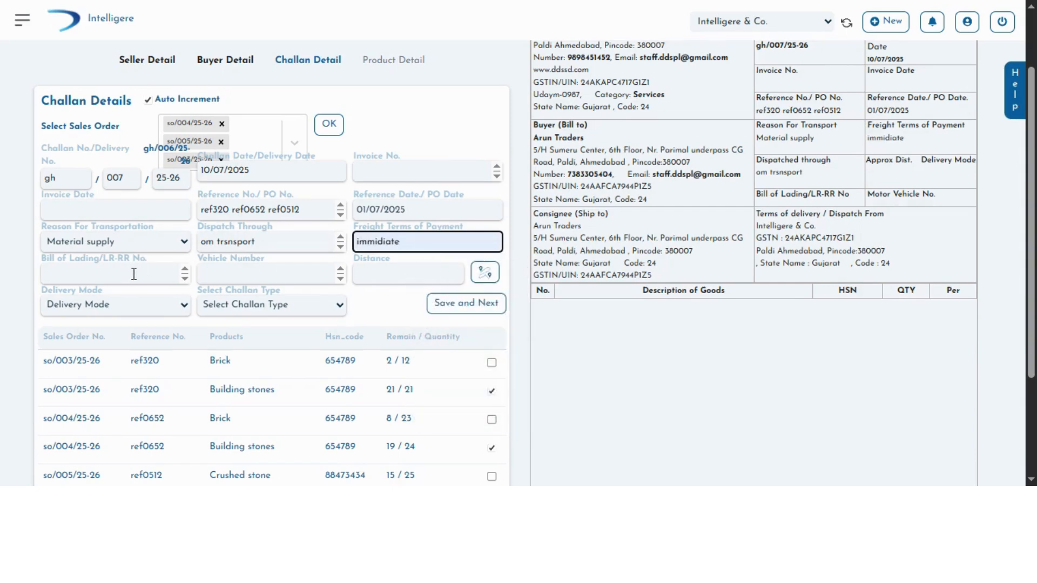
Step: Enter gj01kl2358 as the vehicle number and set the delivery mode to Road
left_click(234, 281)
type("gj01kl2358")
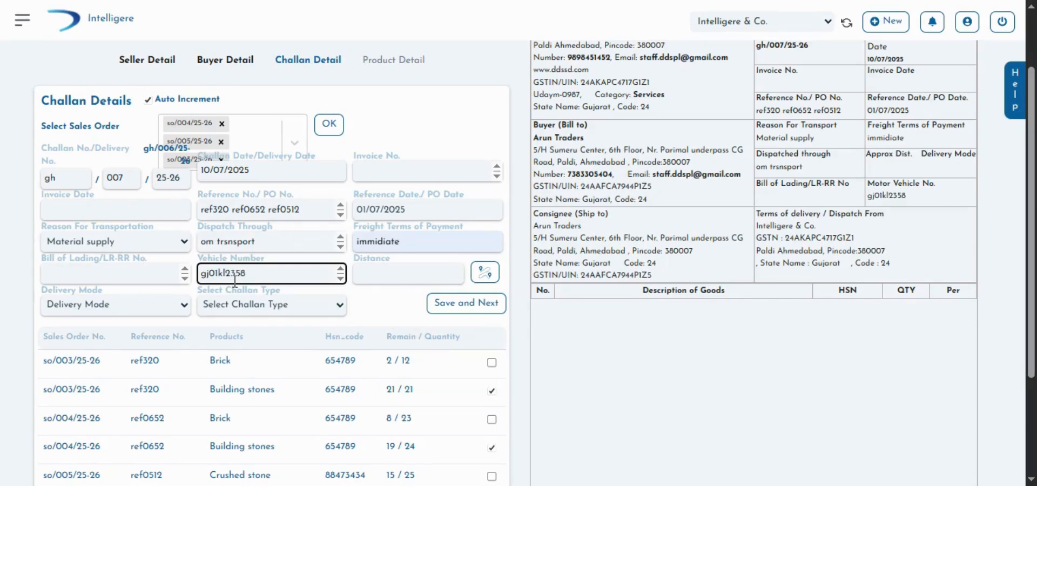
left_click(174, 305)
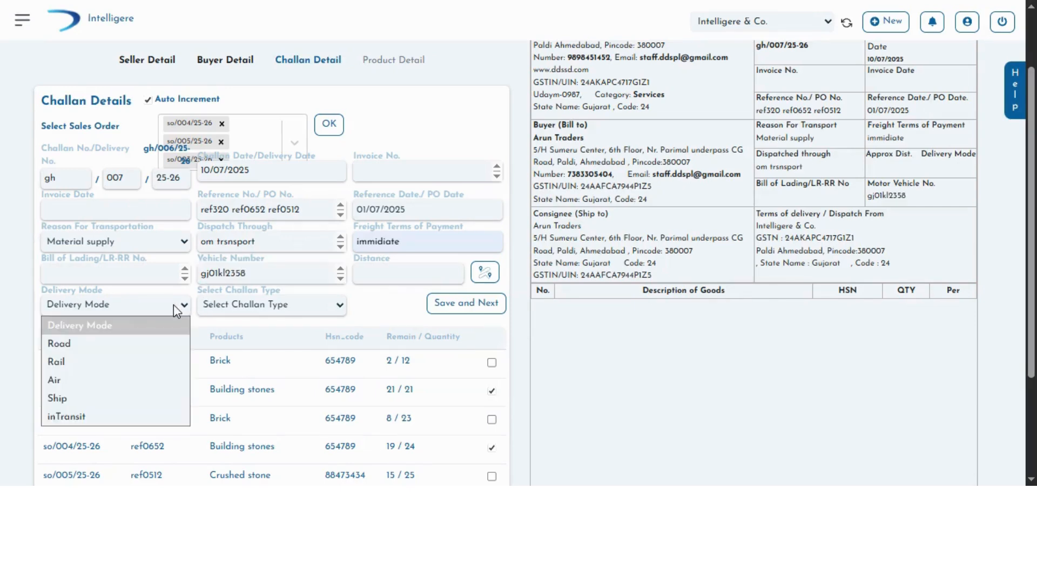
left_click(89, 344)
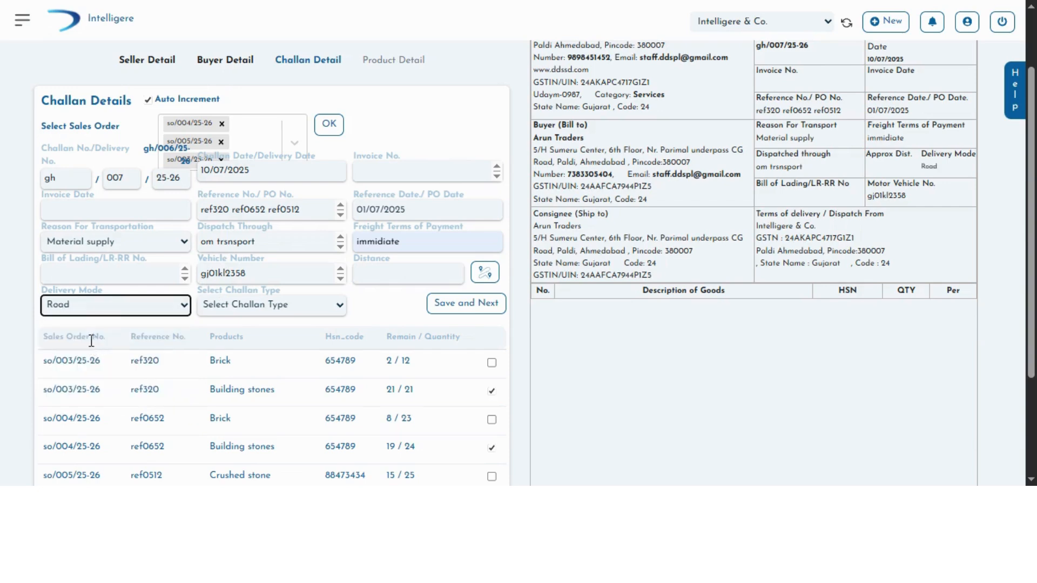
Step: Set the challan type to Permanent
left_click(283, 306)
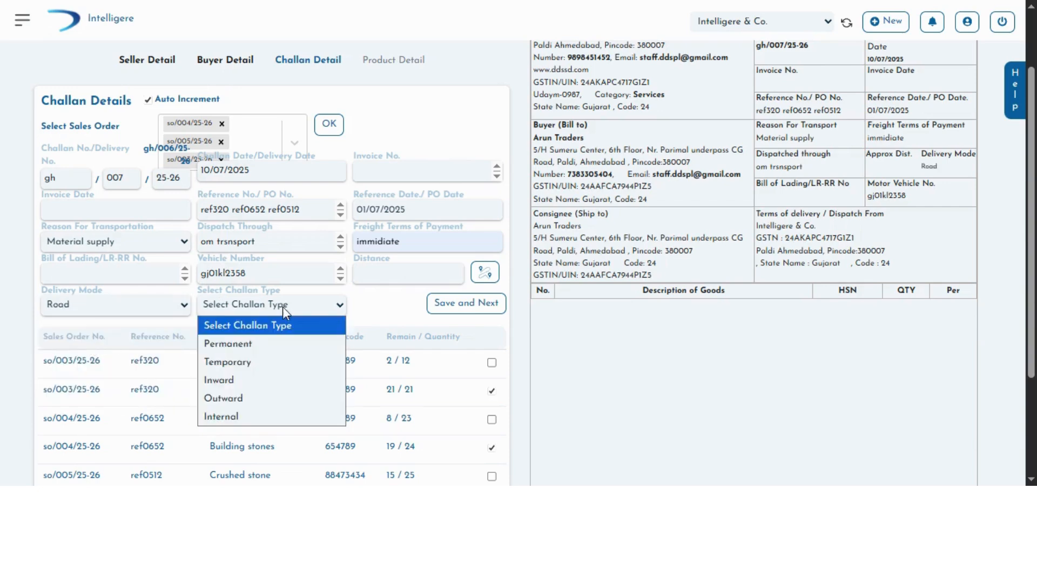
left_click(265, 348)
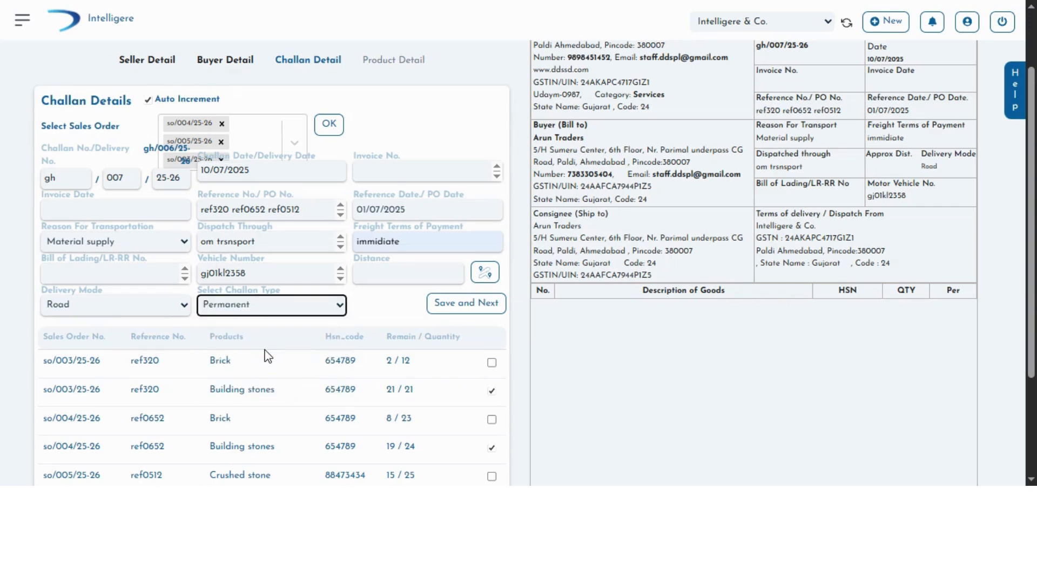
scroll(265, 357, "down", 3)
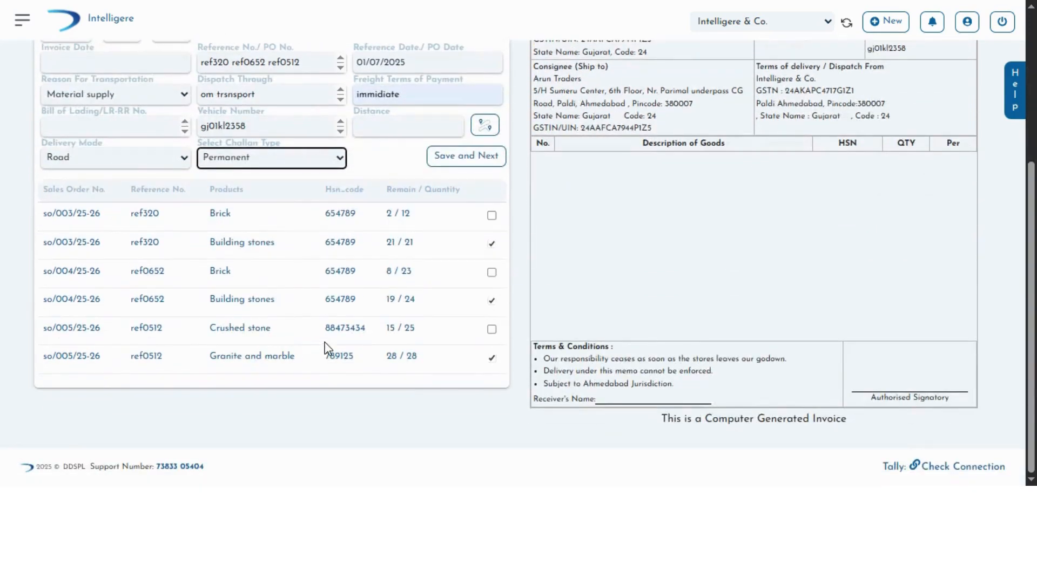
Step: Save the challan details and add the first listed Building stones item to the challan with a quantity of 10
scroll(325, 348, "up", 3)
left_click(468, 308)
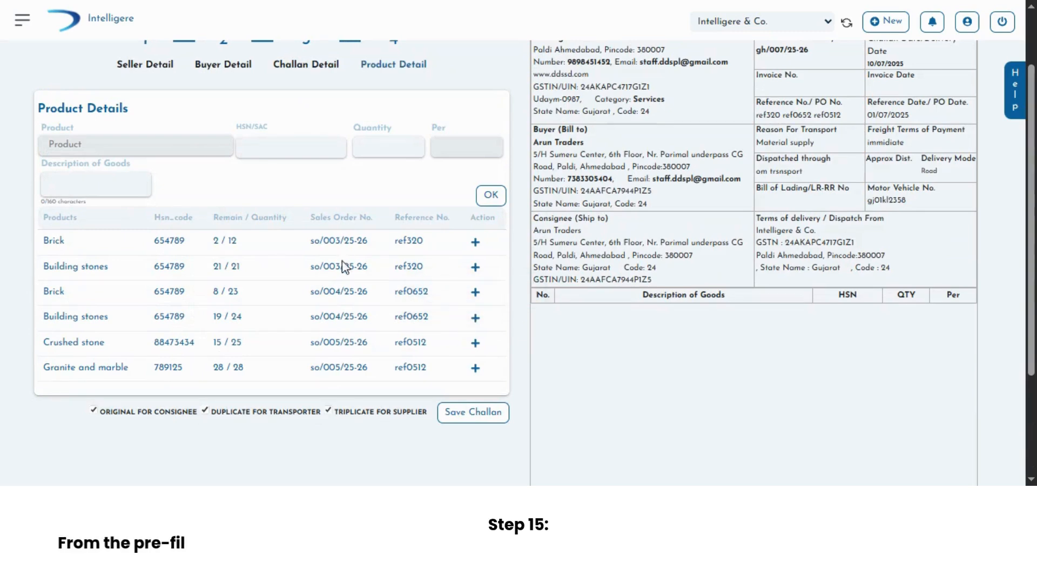
left_click(474, 268)
left_click(402, 151)
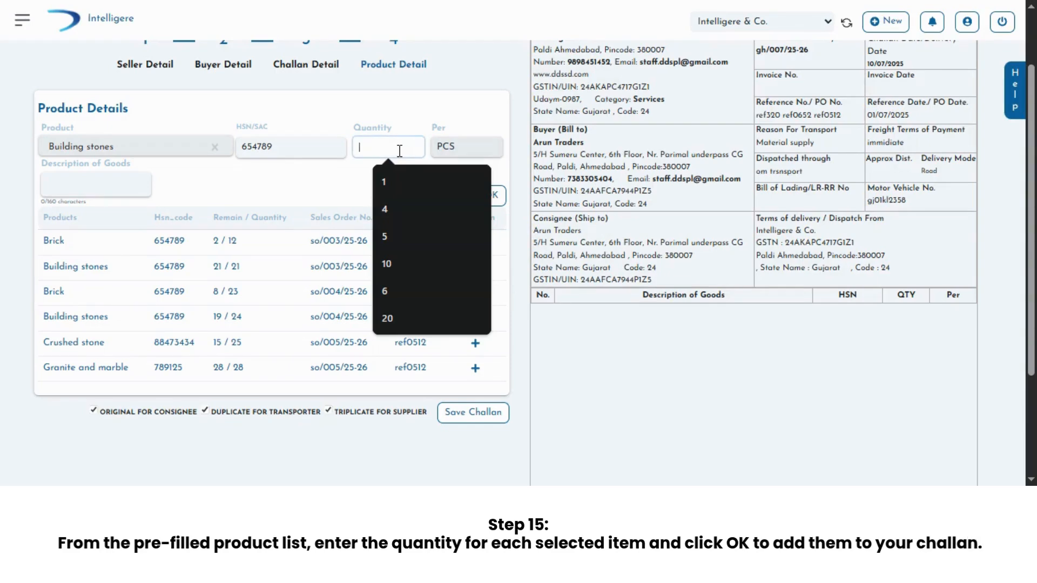
type("10")
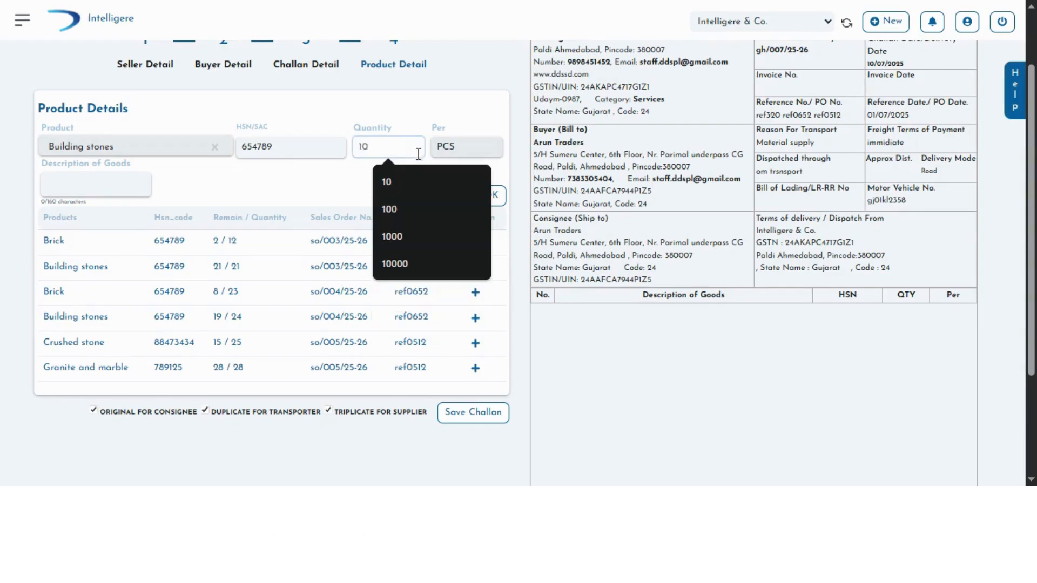
left_click(494, 194)
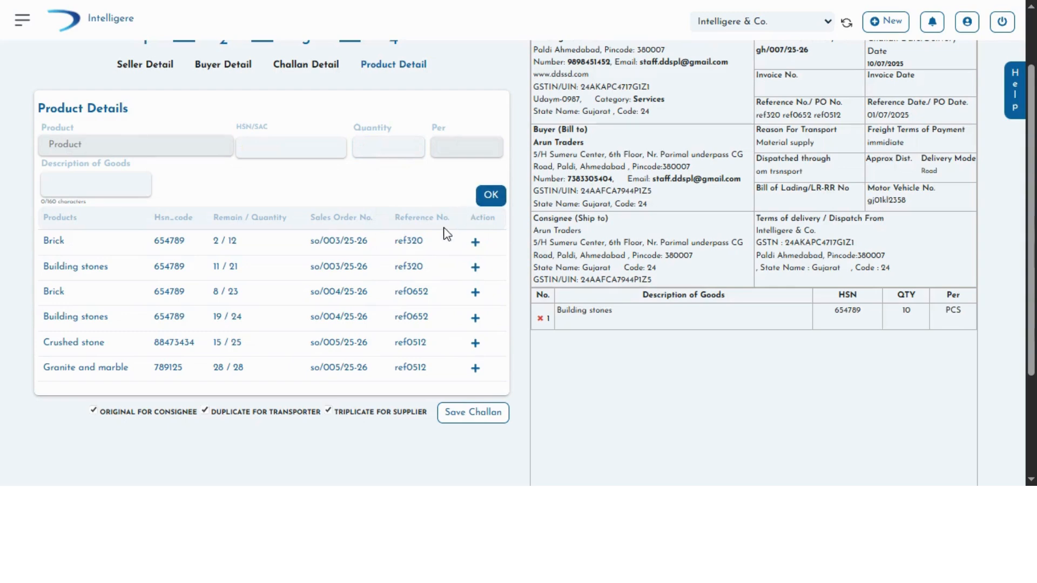
Step: Add Granite and marble to the challan with a quantity of 12
left_click(476, 369)
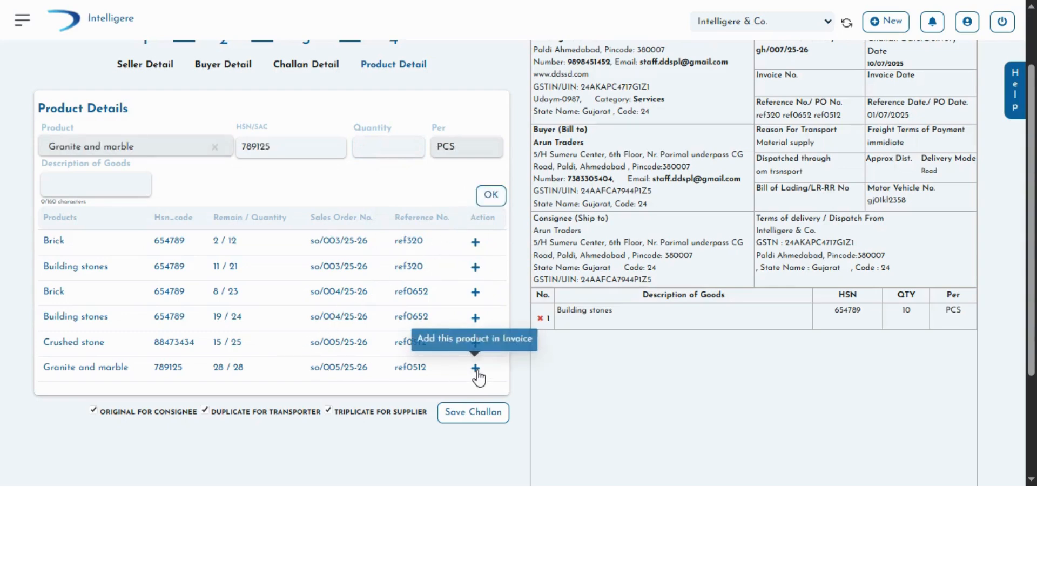
left_click(368, 152)
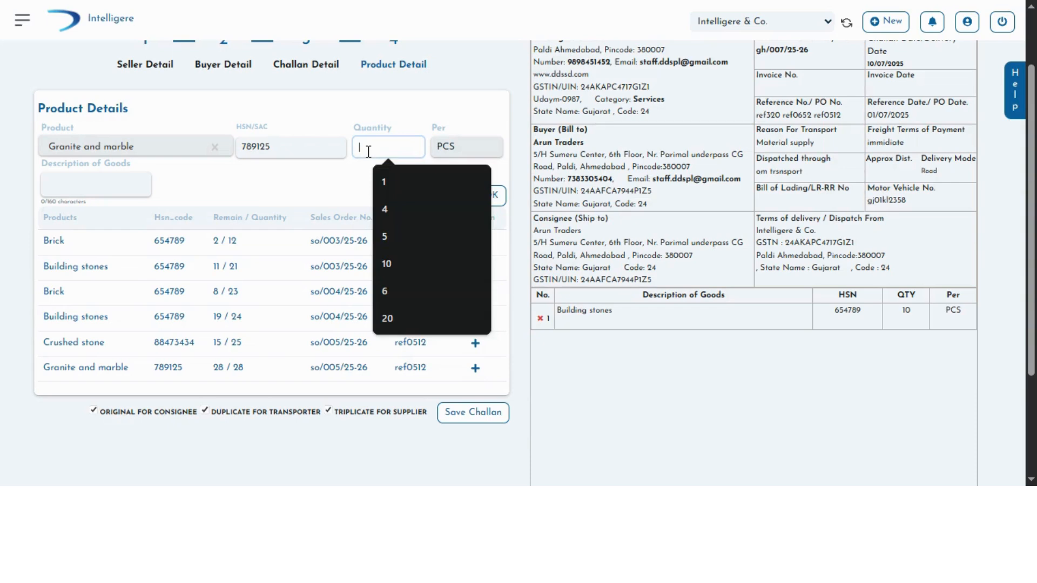
type("12")
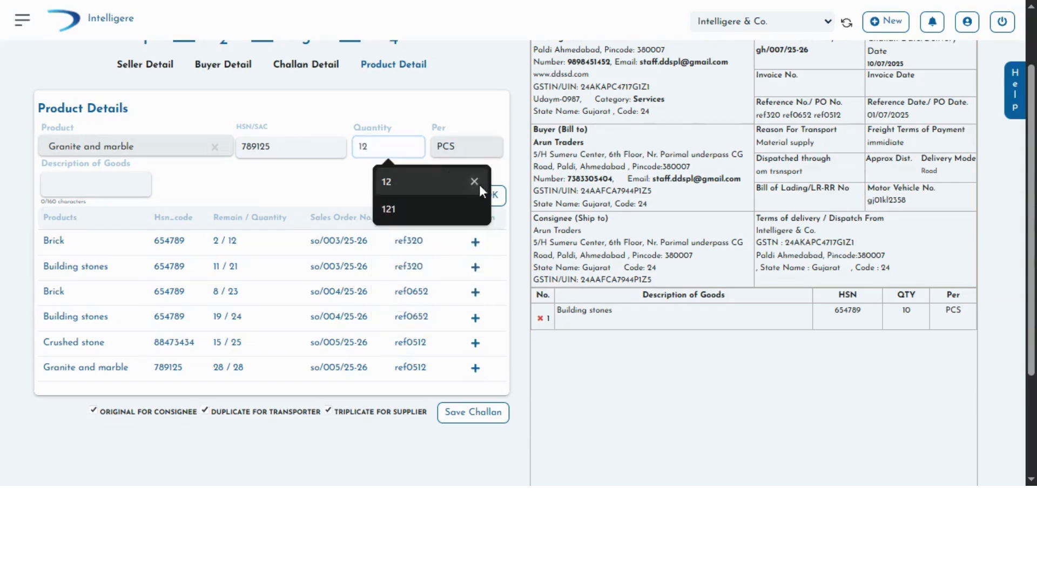
left_click(500, 196)
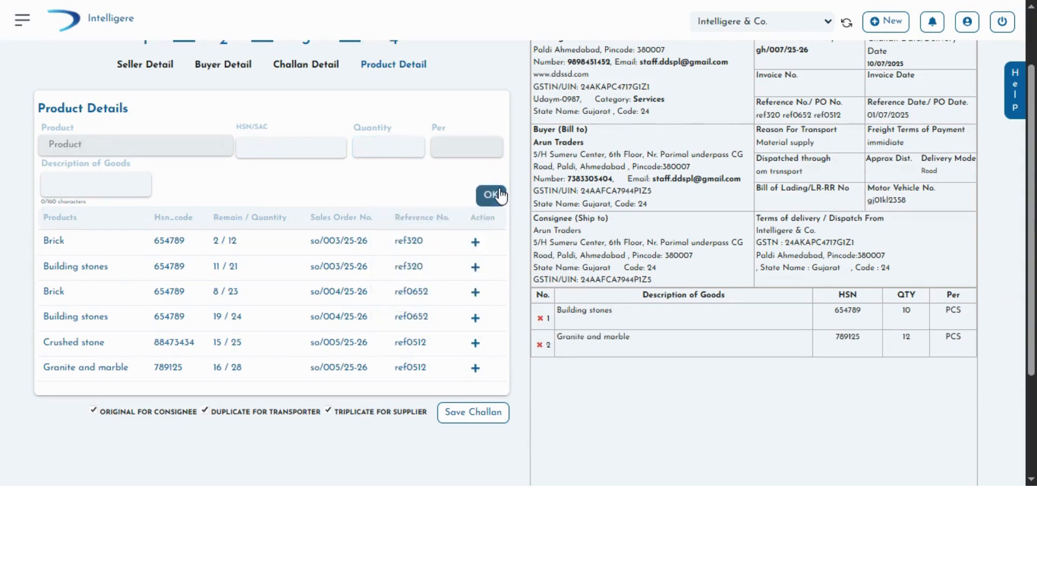
Step: Add the first listed Brick item to the challan with a quantity of 2
left_click(475, 242)
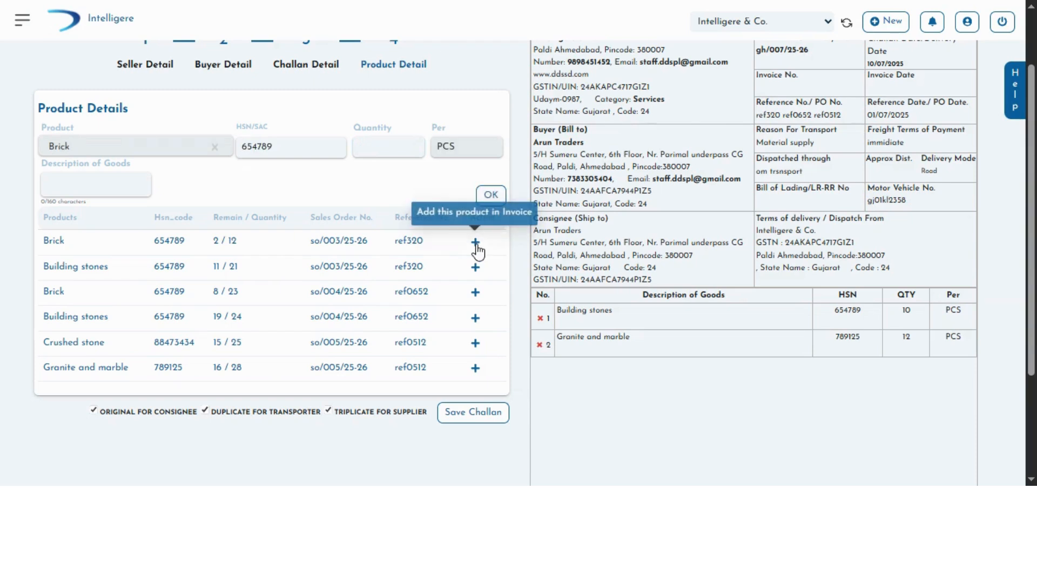
left_click(387, 148)
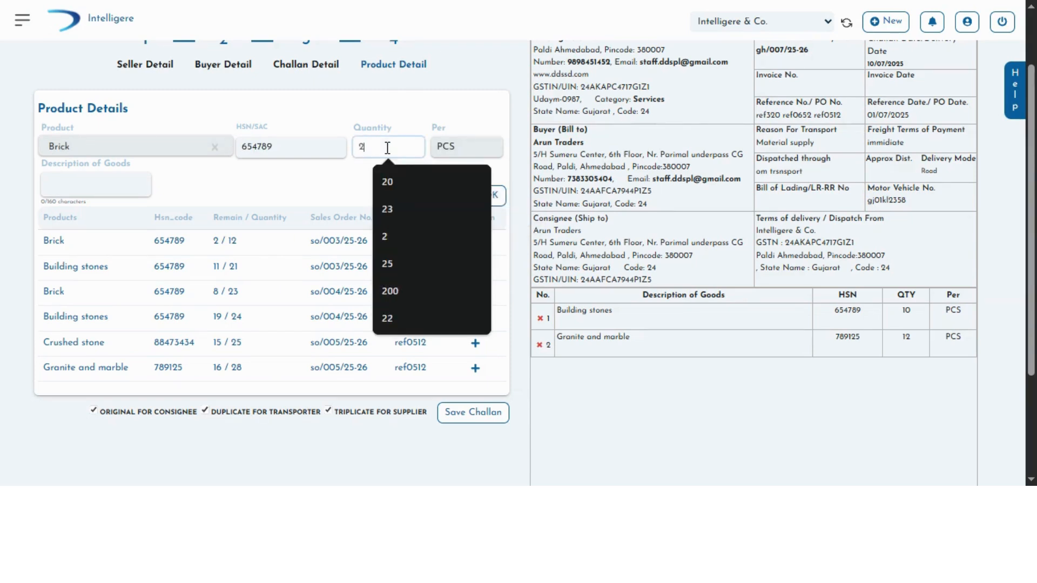
left_click(498, 199)
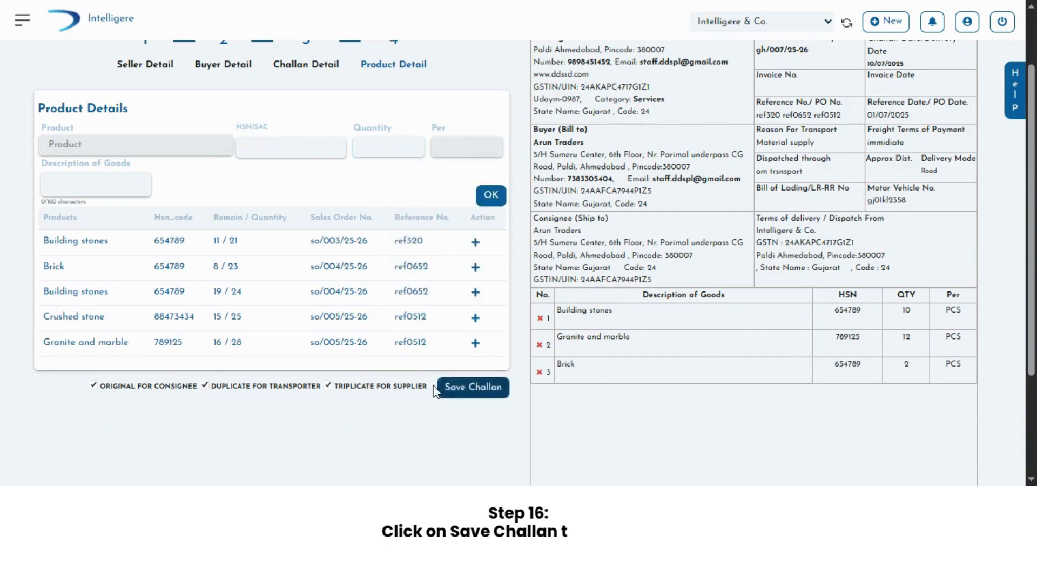
Step: Save the challan and open its print PDF to review the header details and goods list
left_click(473, 397)
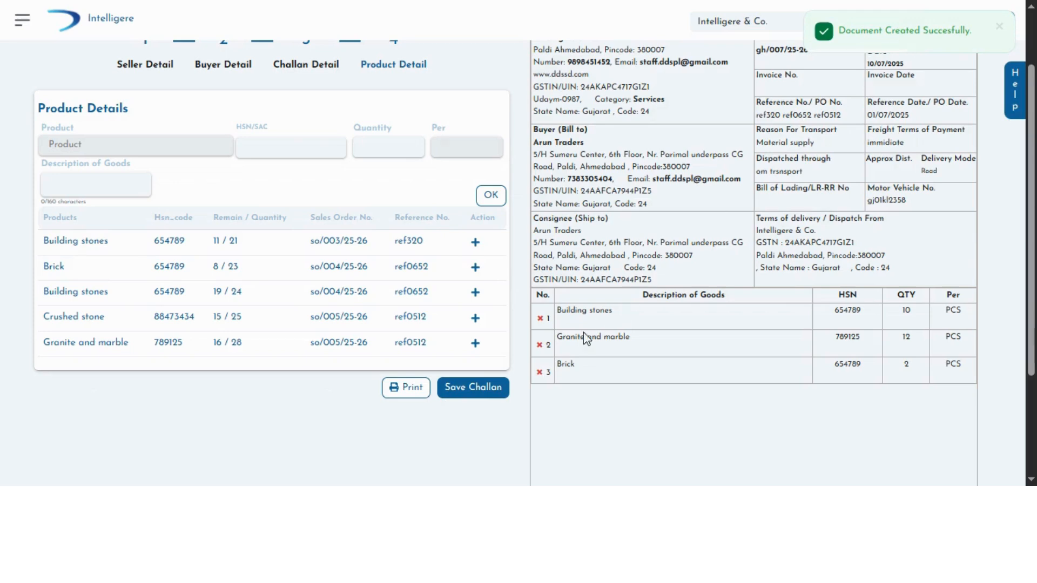
left_click(420, 389)
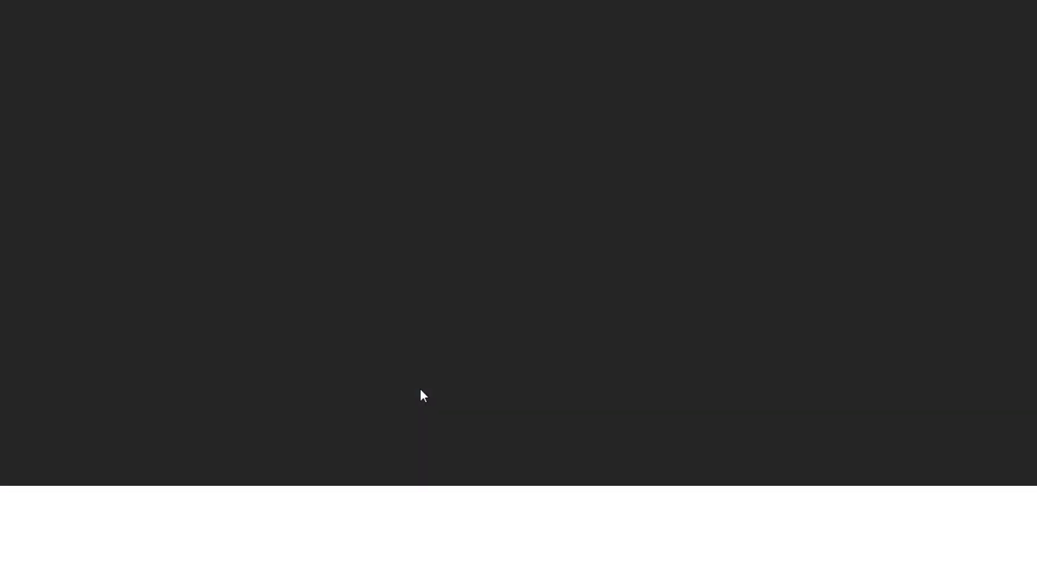
scroll(421, 394, "down", 4)
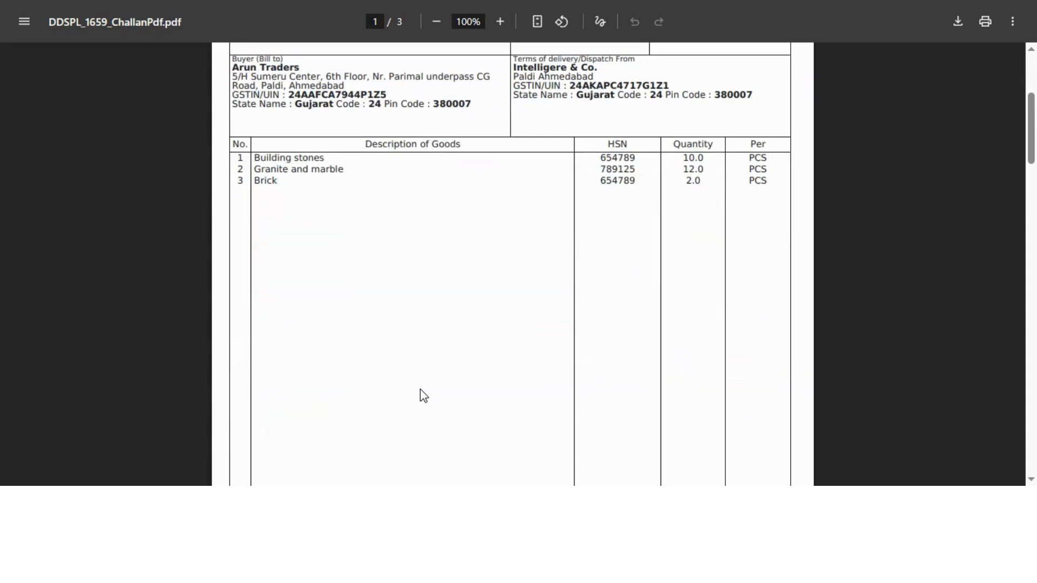
scroll(423, 395, "up", 4)
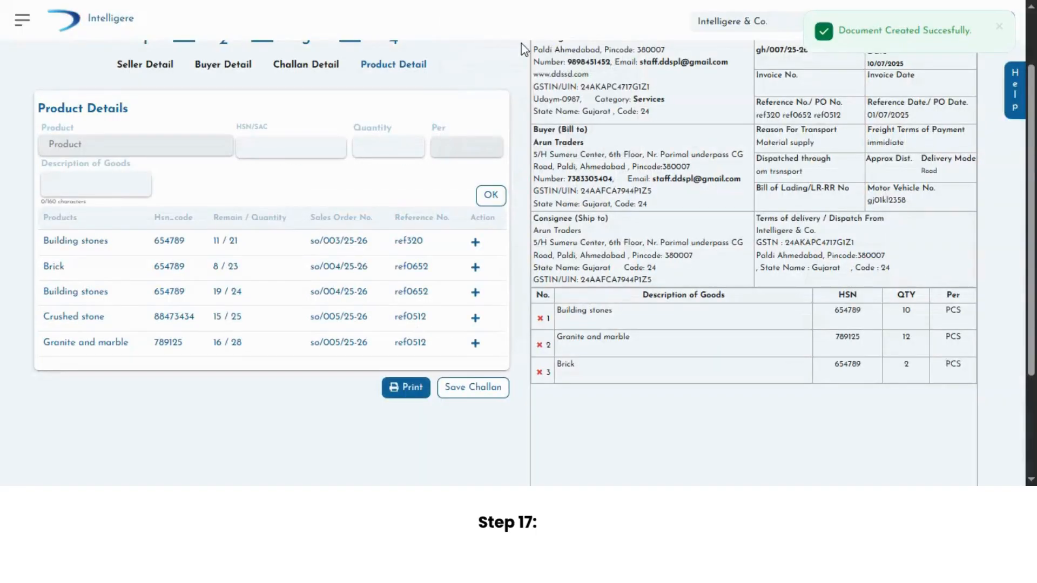
Step: Show the Sales Order history and expand the first and third orders to examine their remaining product quantities
scroll(520, 68, "up", 2)
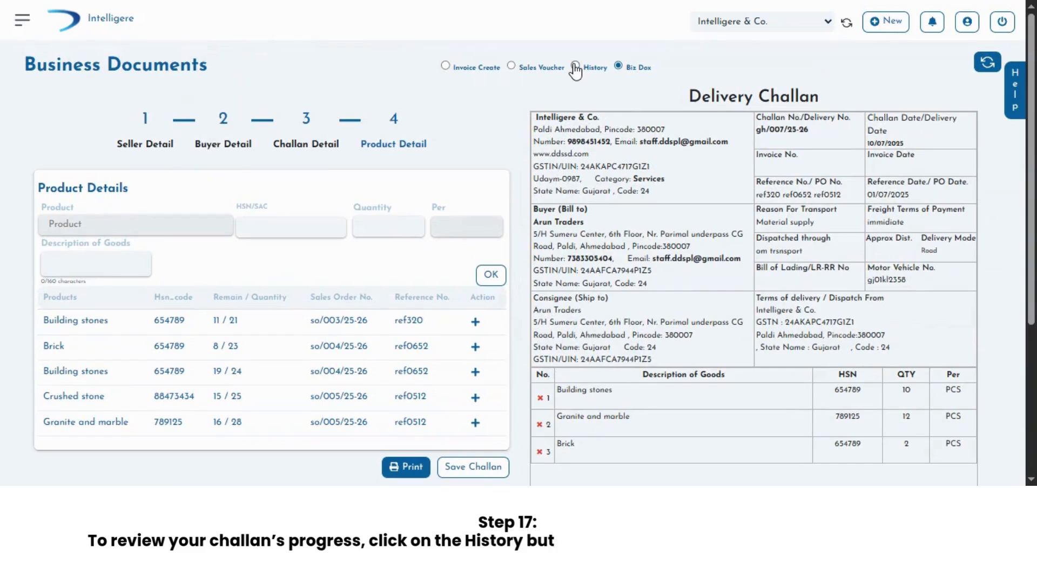
left_click(575, 67)
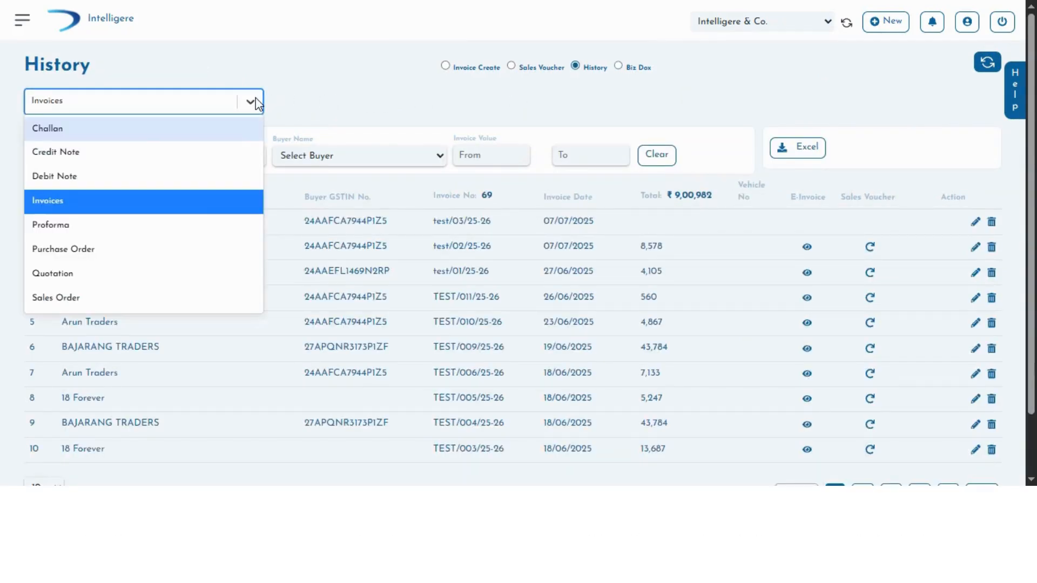
left_click(160, 300)
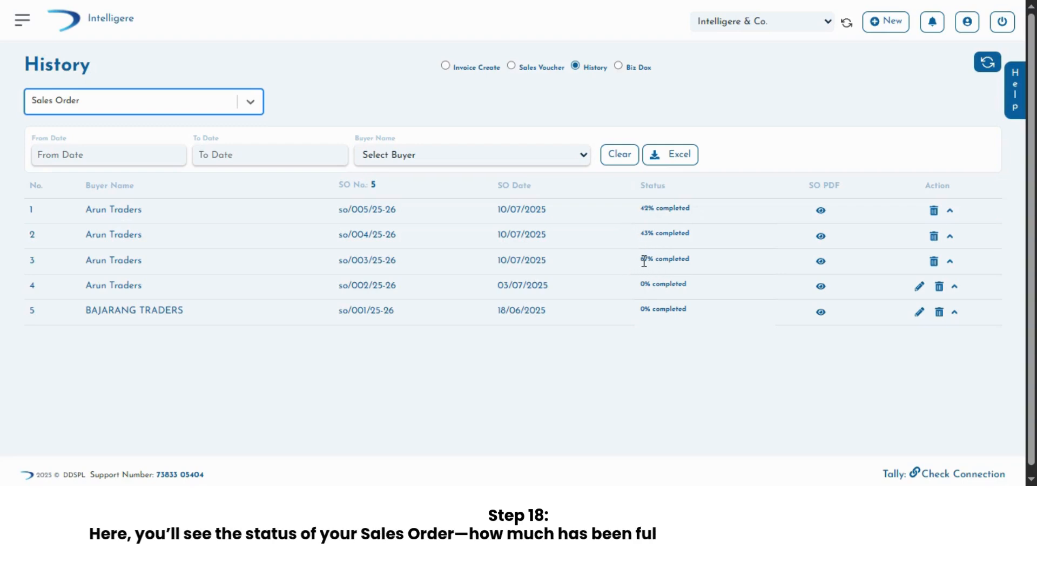
left_click(950, 212)
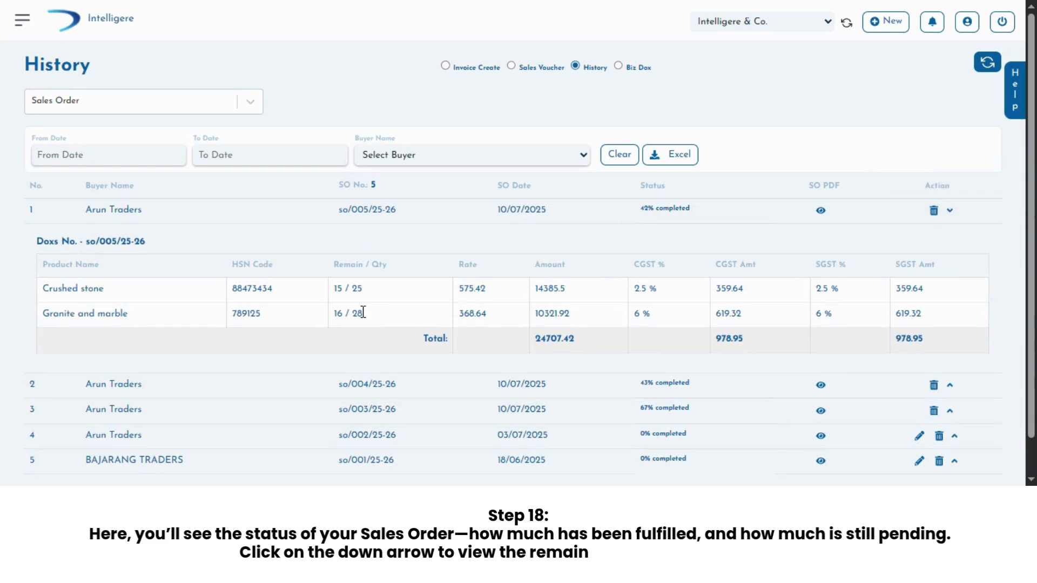
left_click(950, 410)
scroll(941, 411, "down", 2)
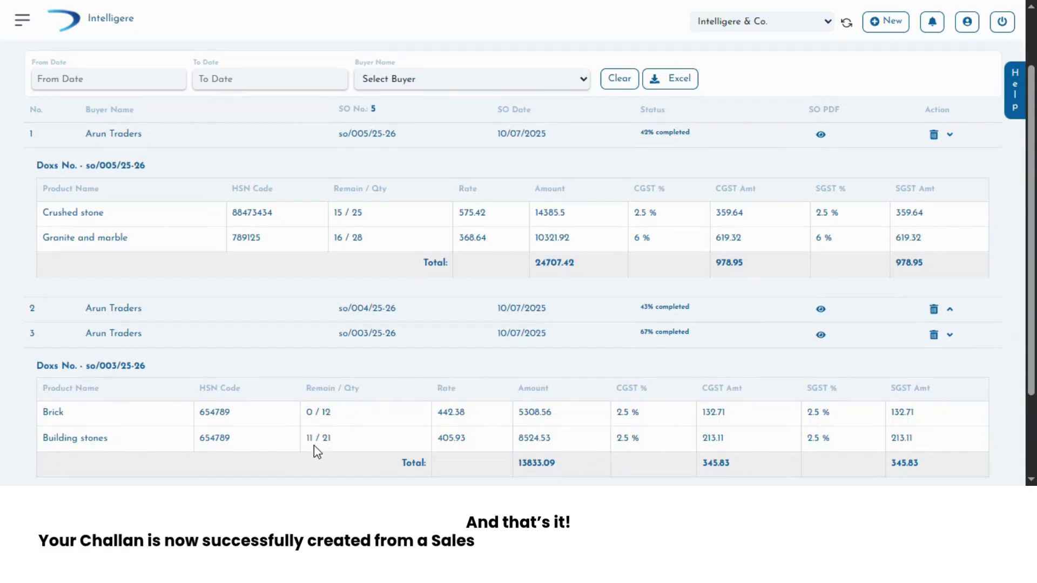
scroll(326, 451, "down", 2)
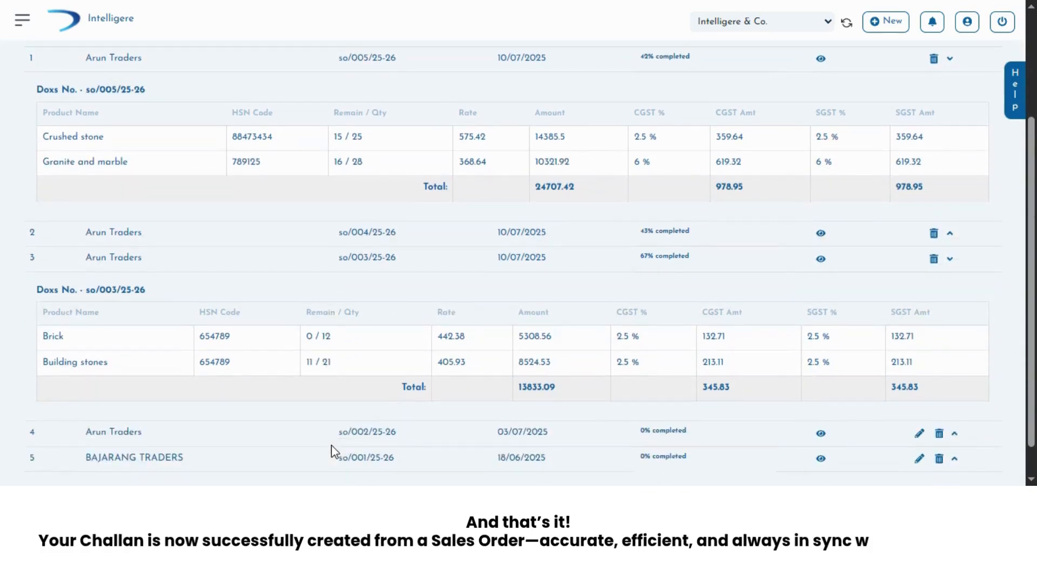